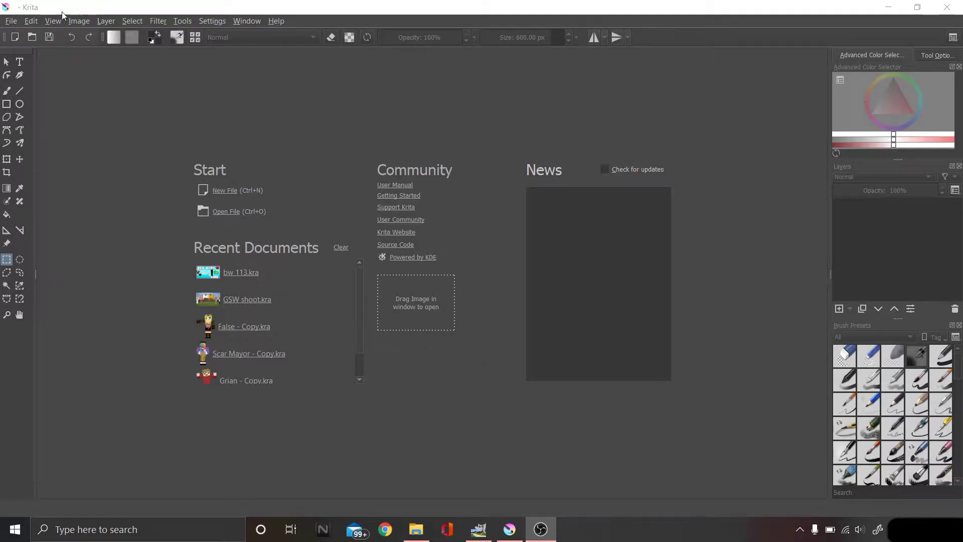
Step: Create a new 1280 by 720 px document at 610 ppi with the RGB/Alpha 8-bit color model
{"action": "left_click", "coordinate": [227, 191]}
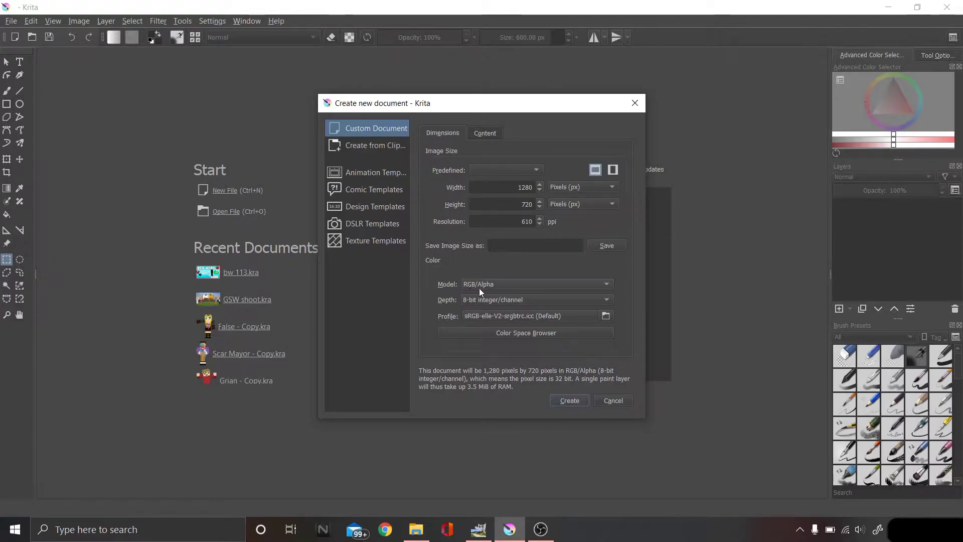
{"action": "left_click", "coordinate": [570, 400]}
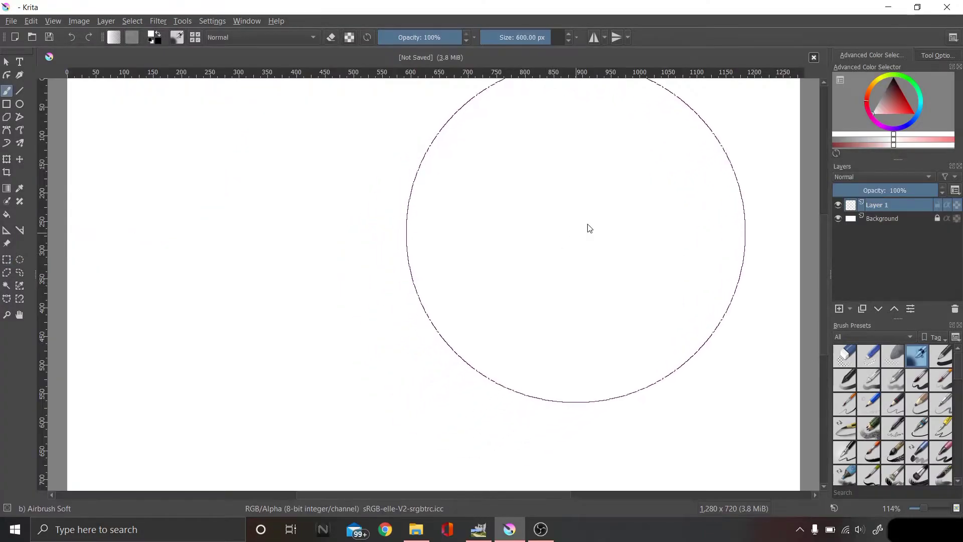
{"action": "key", "text": "ctrl+r"}
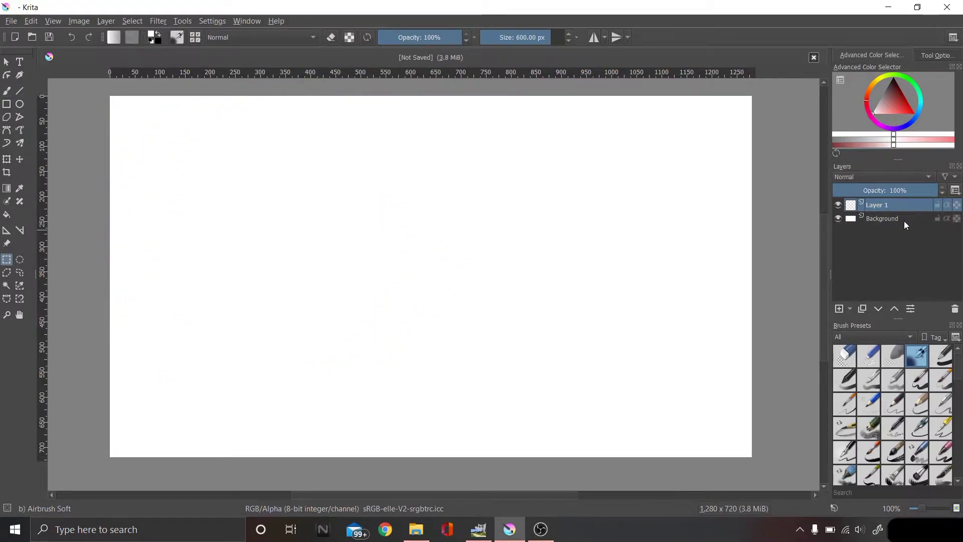
Step: Hide and remove the Background layer so only the transparent Layer 1 remains
{"action": "left_click", "coordinate": [839, 219]}
{"action": "right_click", "coordinate": [893, 219]}
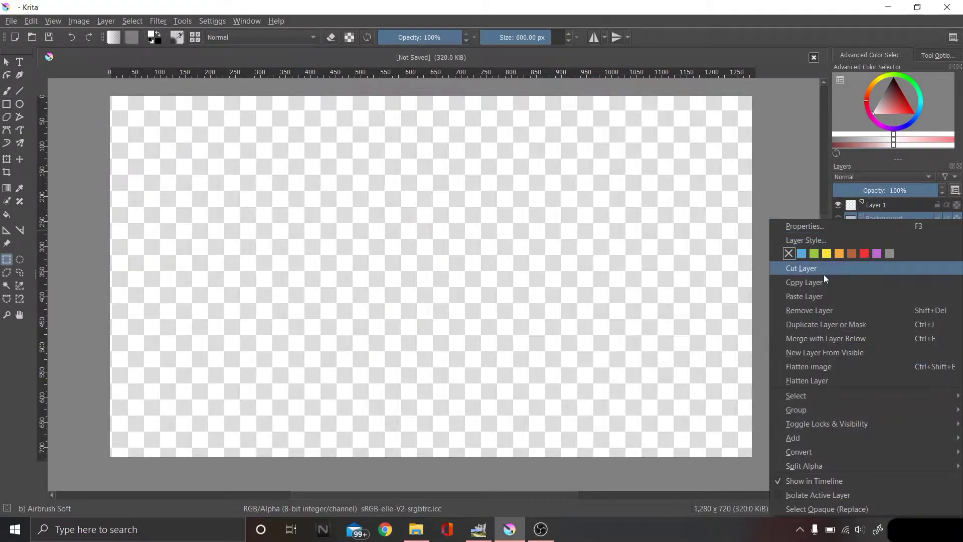
{"action": "left_click", "coordinate": [823, 311]}
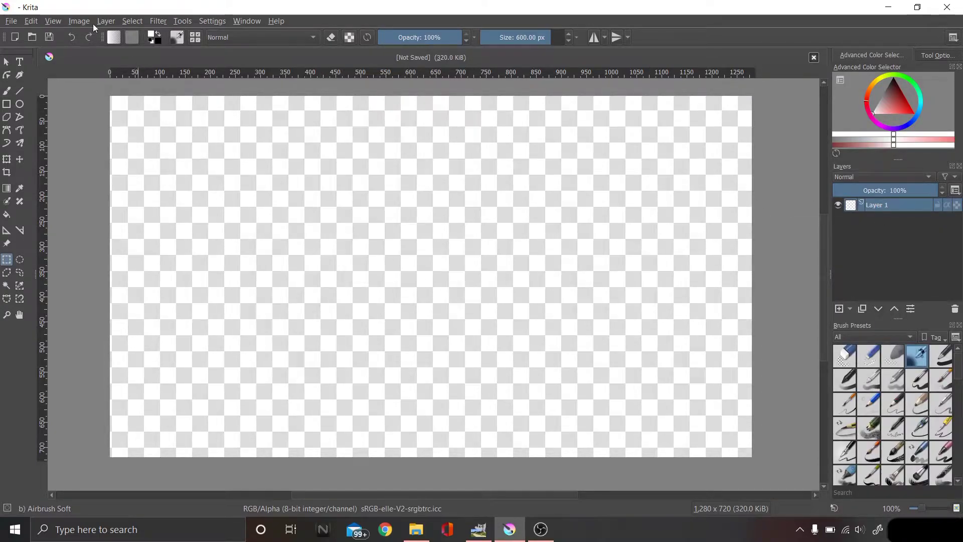
{"action": "left_click", "coordinate": [429, 203]}
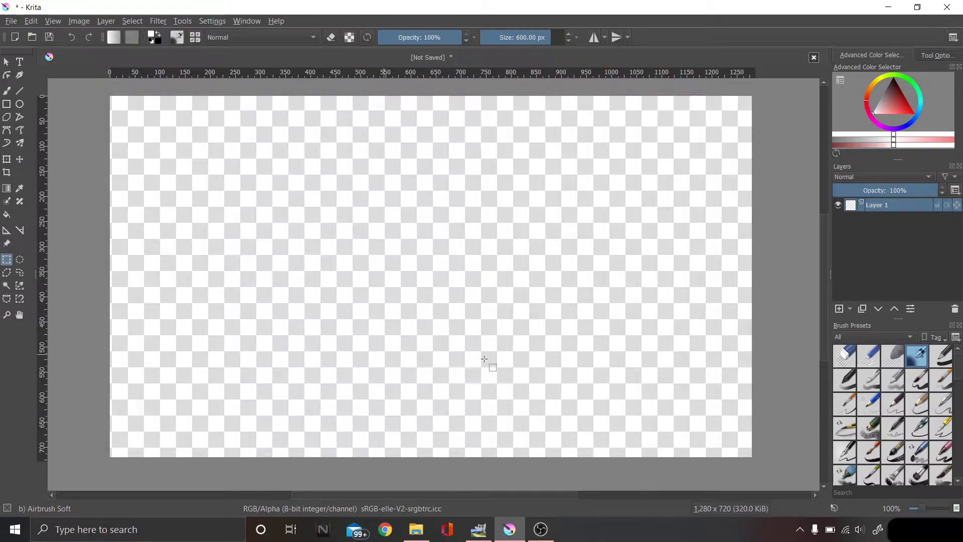
Step: Switch to GIMP and slightly increase the saturation of the VC 31 Screenshot image
{"action": "left_click", "coordinate": [487, 534]}
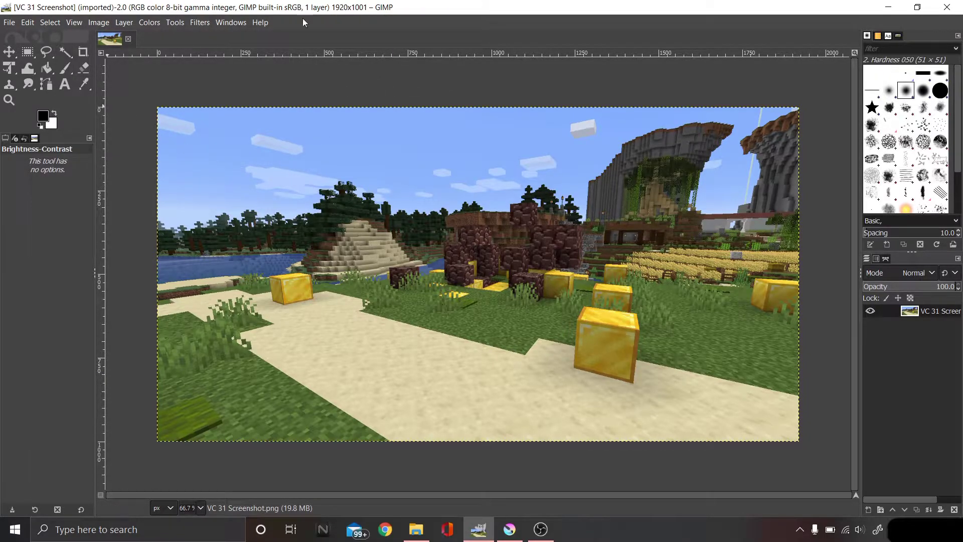
{"action": "left_click", "coordinate": [9, 22]}
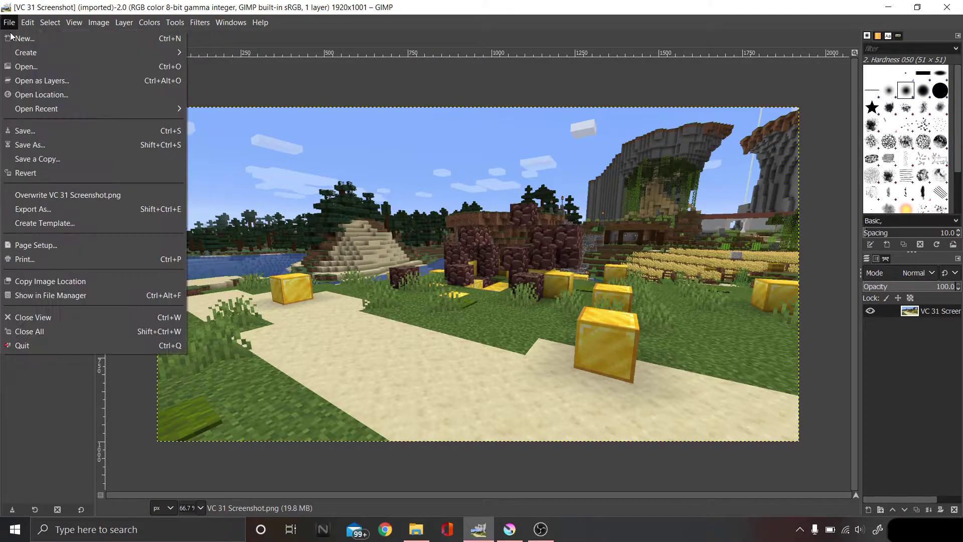
{"action": "left_click", "coordinate": [216, 71]}
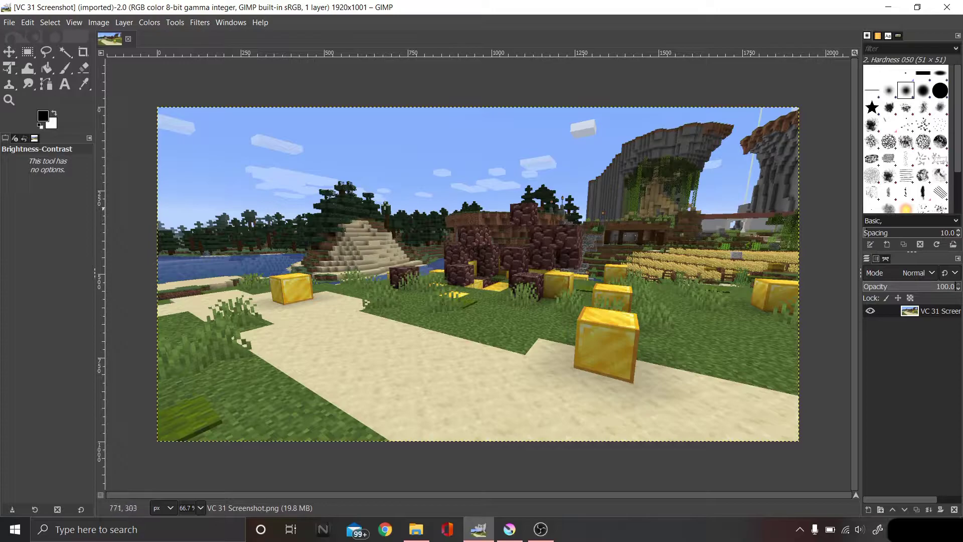
{"action": "left_click", "coordinate": [149, 22]}
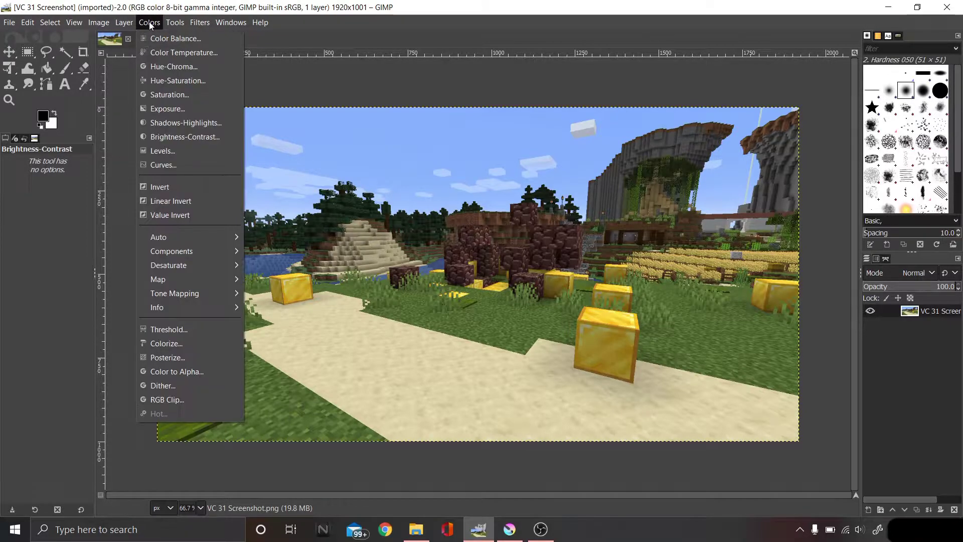
{"action": "left_click", "coordinate": [150, 22]}
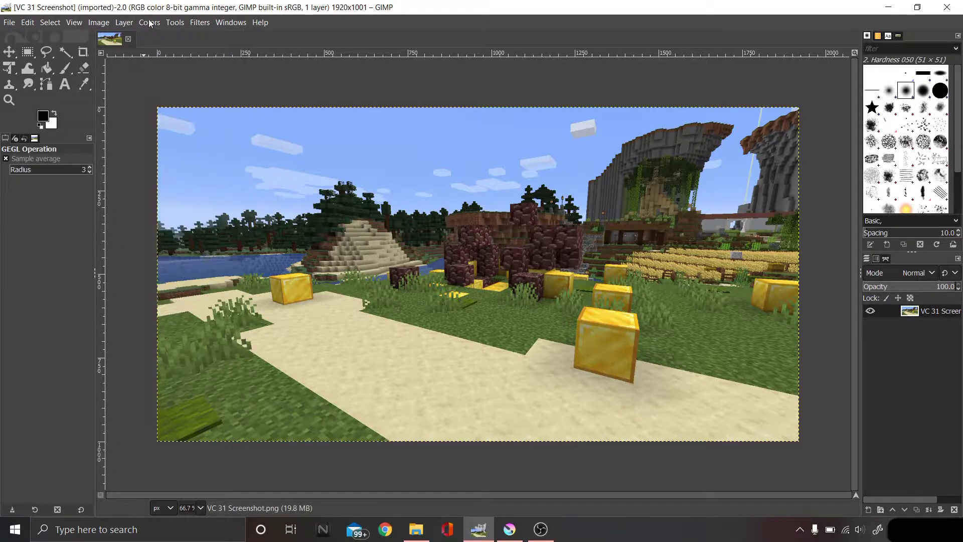
{"action": "left_click", "coordinate": [150, 22]}
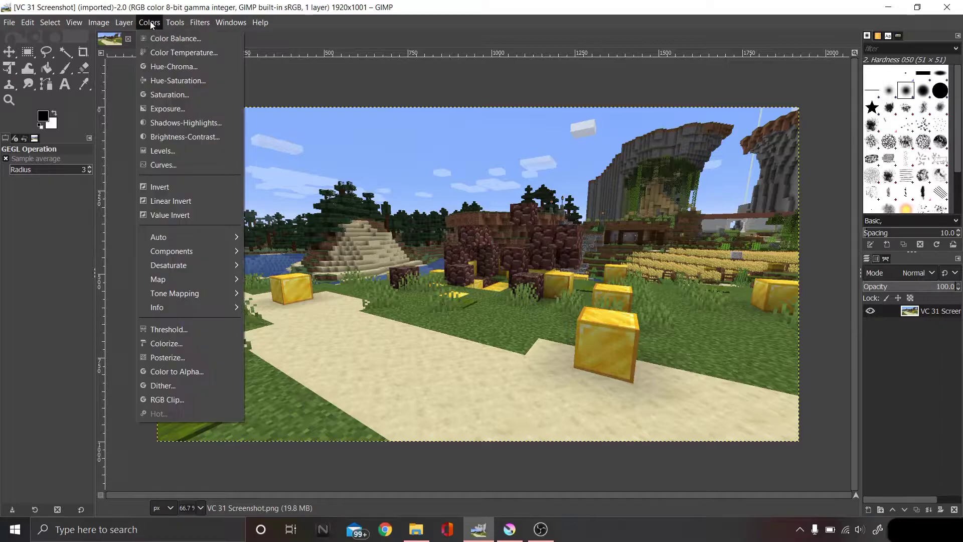
{"action": "left_click", "coordinate": [170, 94]}
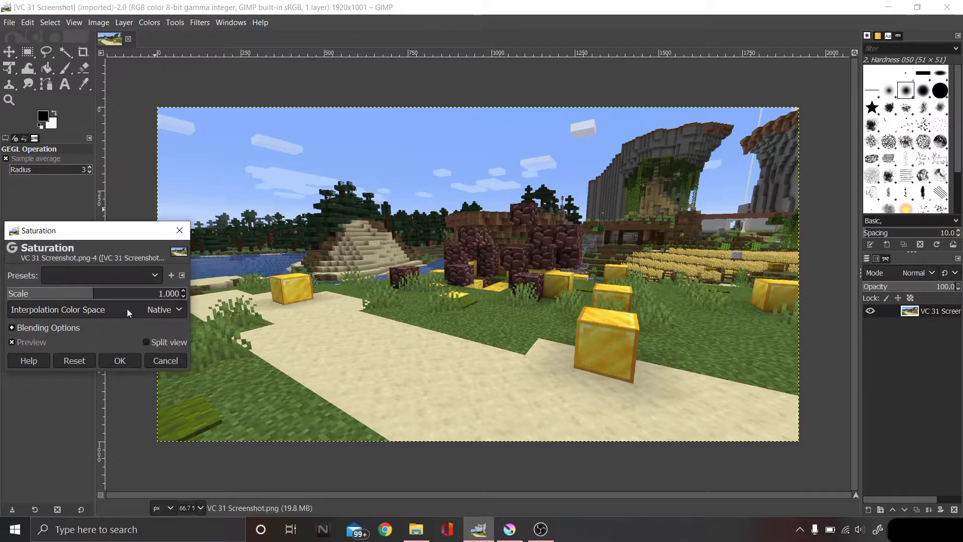
{"action": "mouse_move", "coordinate": [93, 296]}
{"action": "left_mouse_down"}
{"action": "mouse_move", "coordinate": [11, 295]}
{"action": "mouse_move", "coordinate": [102, 294]}
{"action": "left_mouse_up"}
{"action": "left_click", "coordinate": [118, 360]}
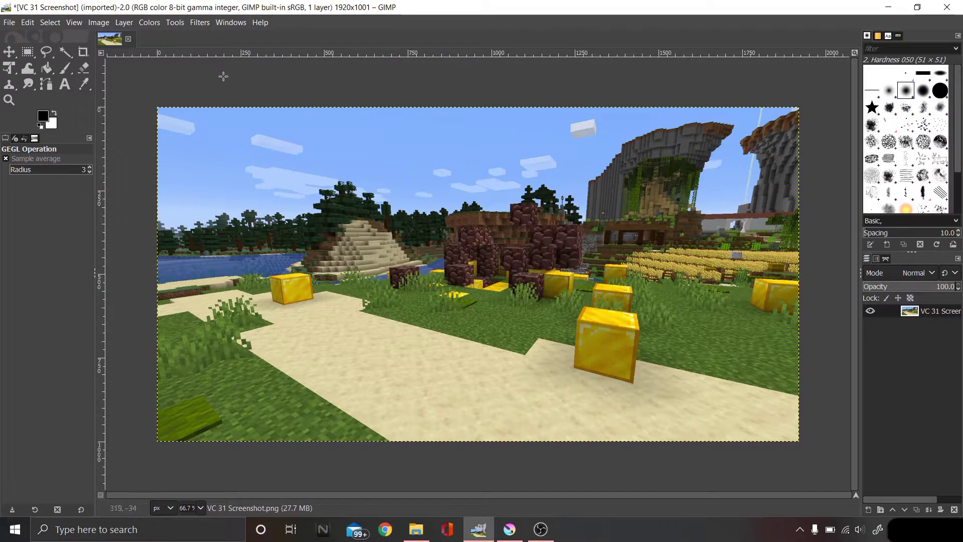
Step: Apply Shadows-Highlights to the screenshot with shadows at -26.54 and highlights at 27.16
{"action": "left_click", "coordinate": [145, 24]}
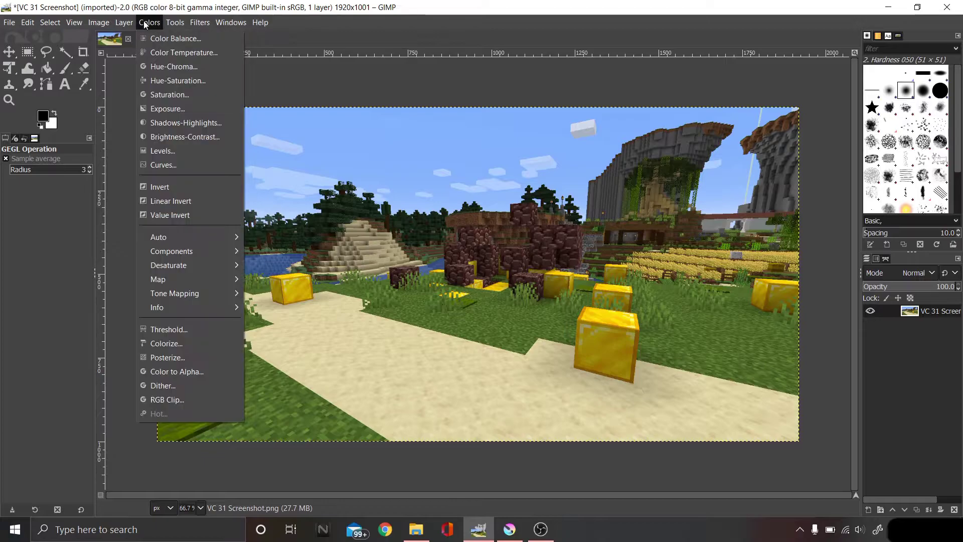
{"action": "left_click", "coordinate": [179, 124]}
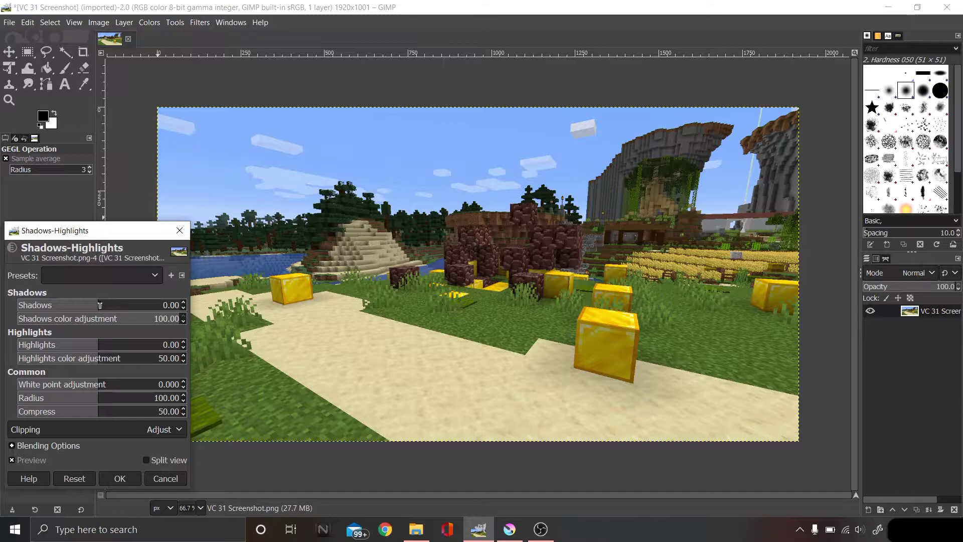
{"action": "left_click_drag", "start_coordinate": [100, 305], "coordinate": [78, 307]}
{"action": "left_click_drag", "start_coordinate": [99, 346], "coordinate": [121, 346]}
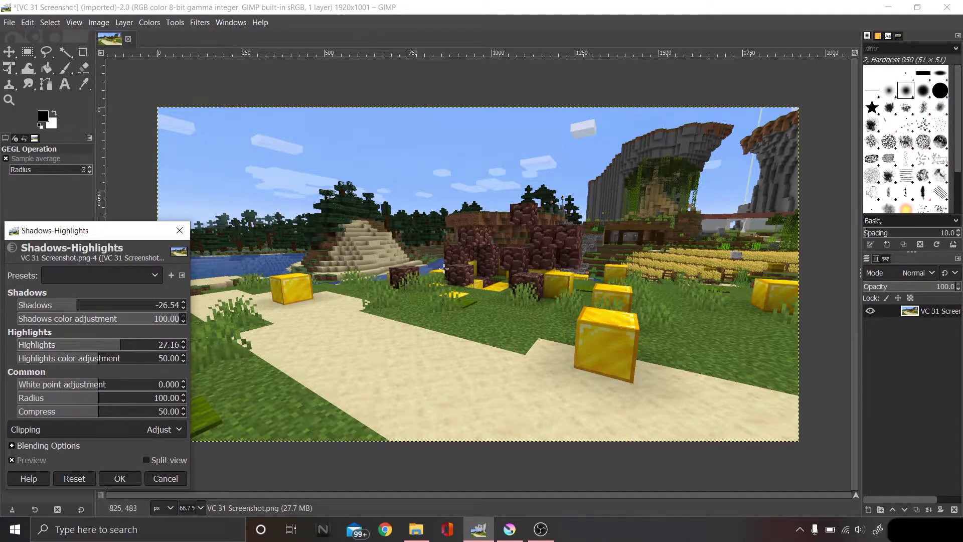
{"action": "left_click", "coordinate": [125, 482]}
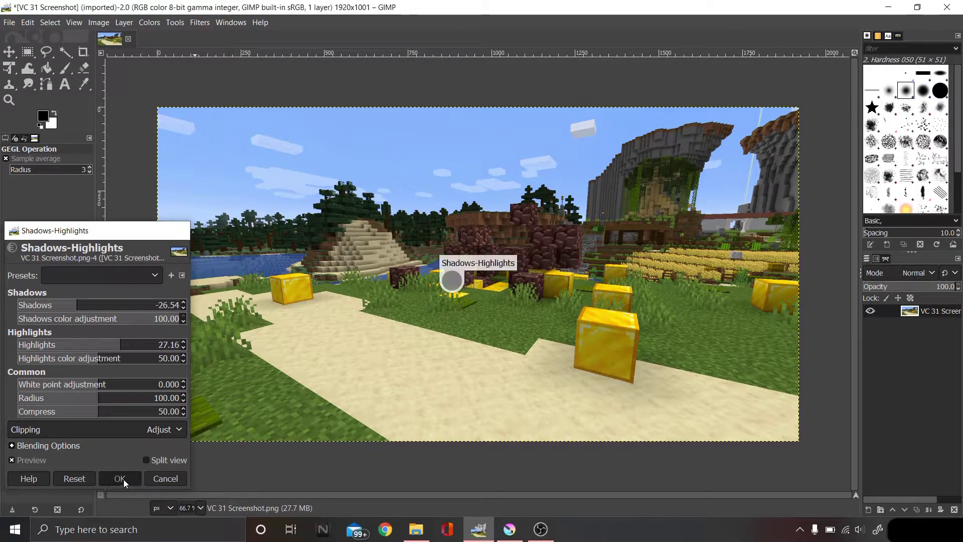
Step: Set the screenshot's brightness to 17 and contrast to 13, and export the edited image as VC 31 Screenshot g
{"action": "left_click", "coordinate": [150, 23]}
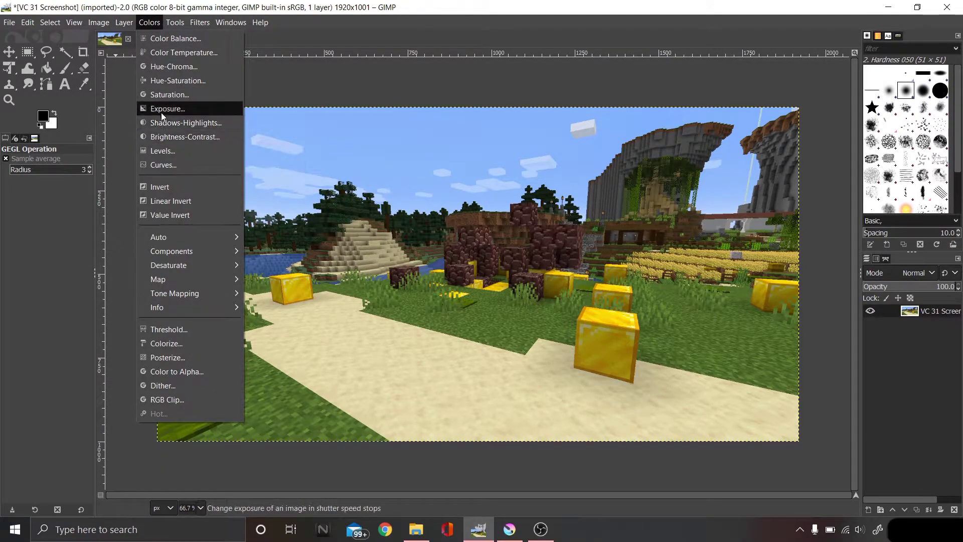
{"action": "left_click", "coordinate": [171, 138]}
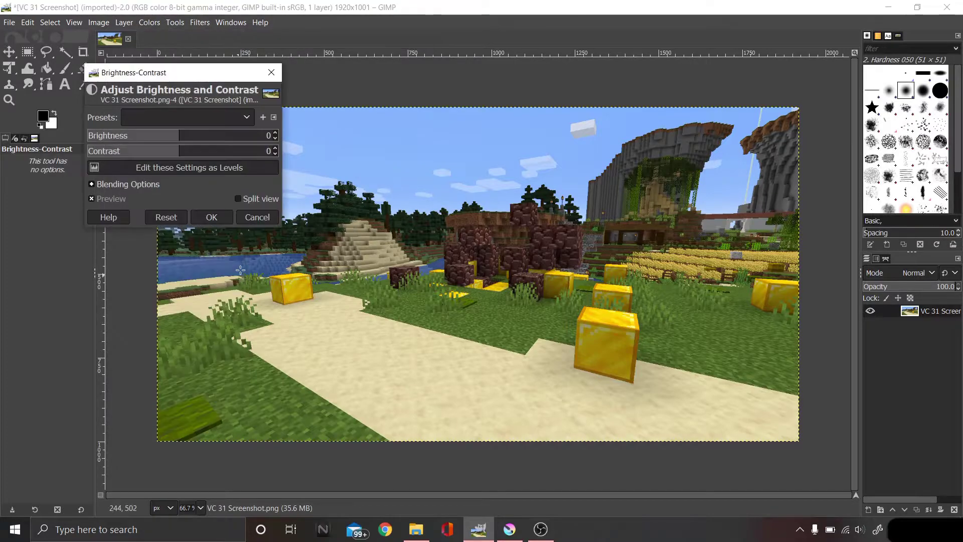
{"action": "mouse_move", "coordinate": [181, 137]}
{"action": "left_mouse_down"}
{"action": "mouse_move", "coordinate": [192, 137]}
{"action": "mouse_move", "coordinate": [189, 153]}
{"action": "left_mouse_up"}
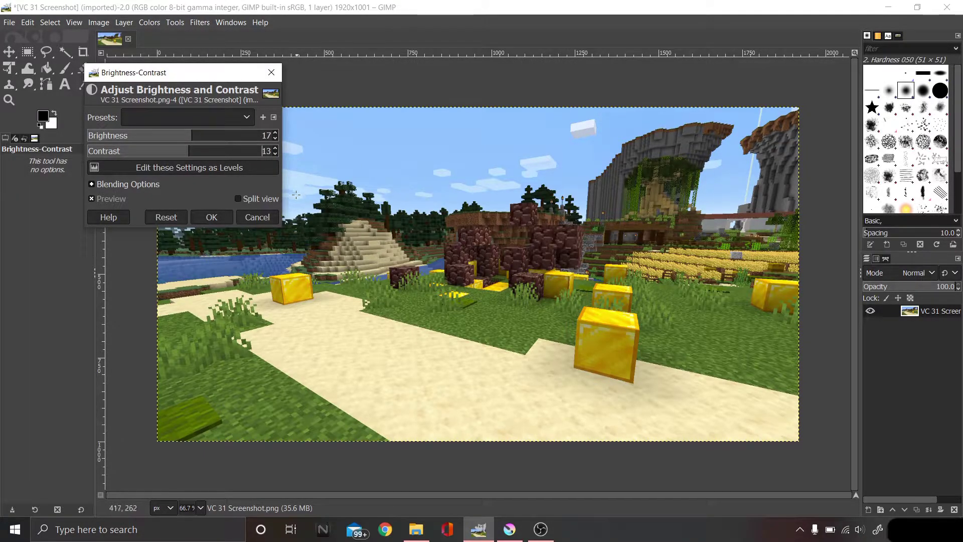
{"action": "left_click", "coordinate": [216, 217]}
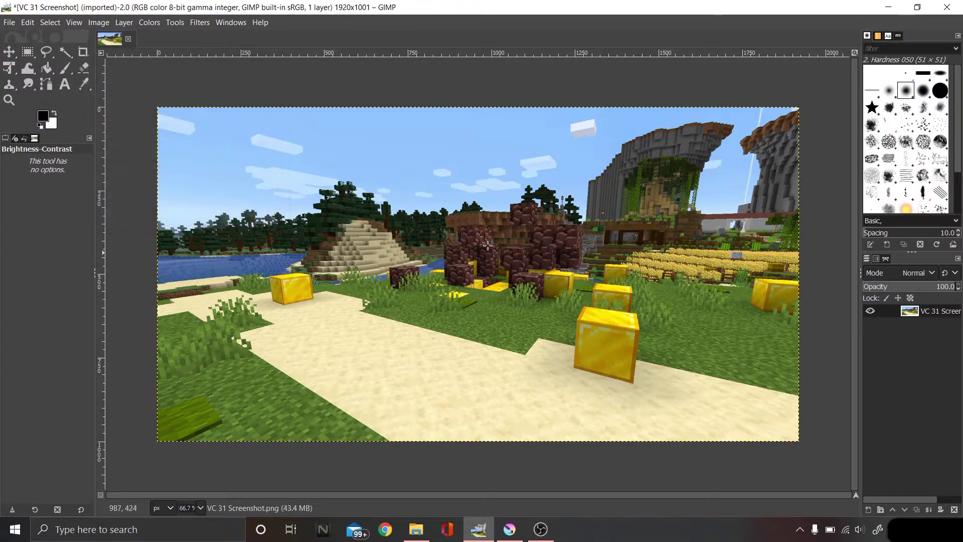
{"action": "left_click", "coordinate": [9, 22]}
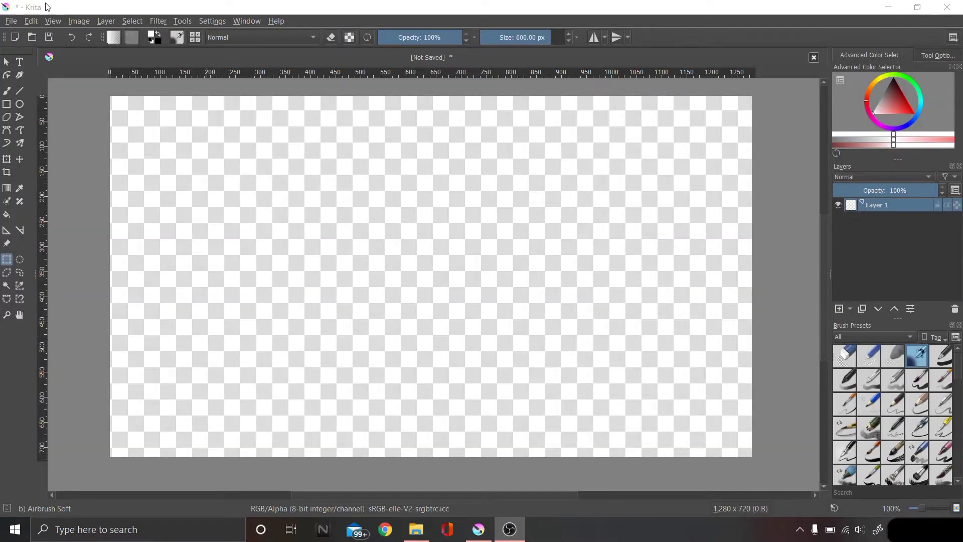
Step: Switch to Krita and import both VC 31 Screenshot images as paint layers into the blank document
{"action": "left_click", "coordinate": [250, 168]}
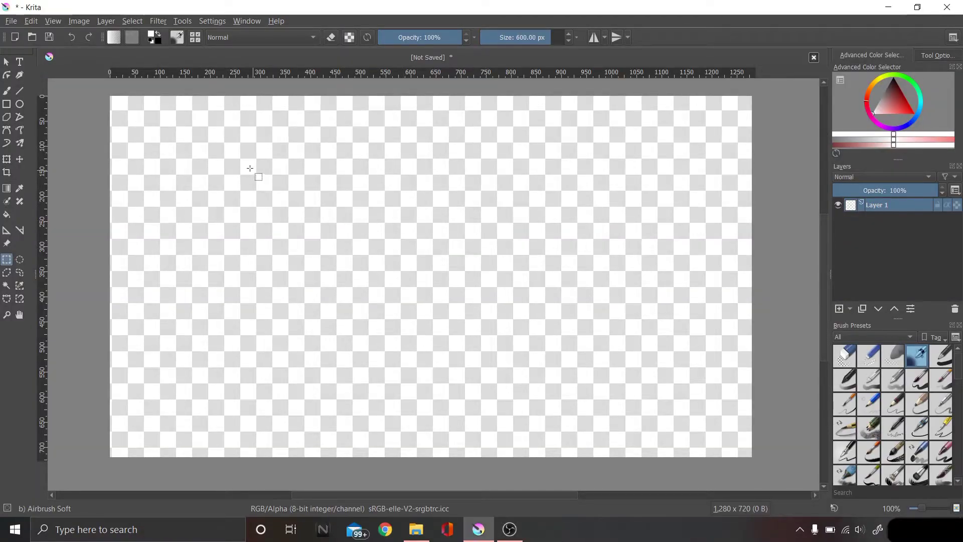
{"action": "left_click", "coordinate": [107, 19]}
{"action": "mouse_move", "coordinate": [136, 91]}
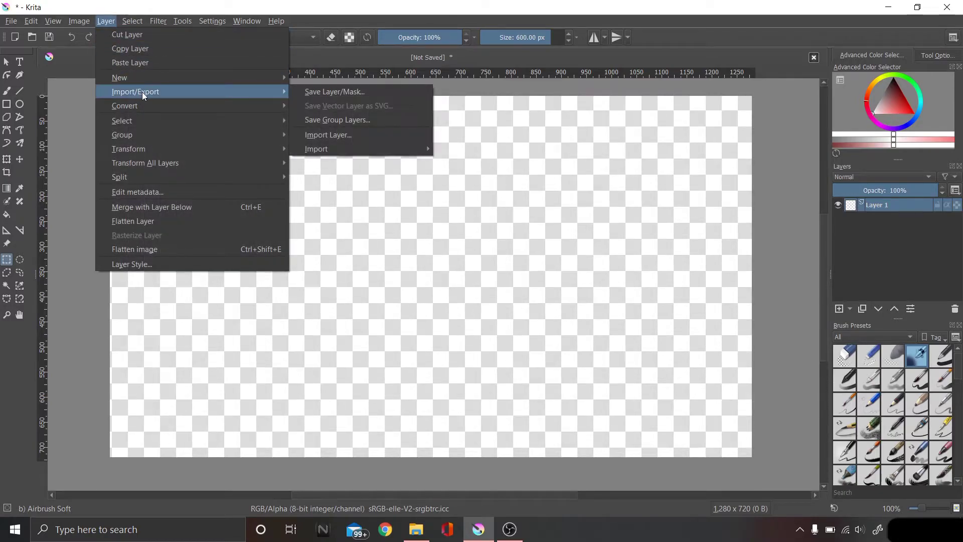
{"action": "mouse_move", "coordinate": [382, 148]}
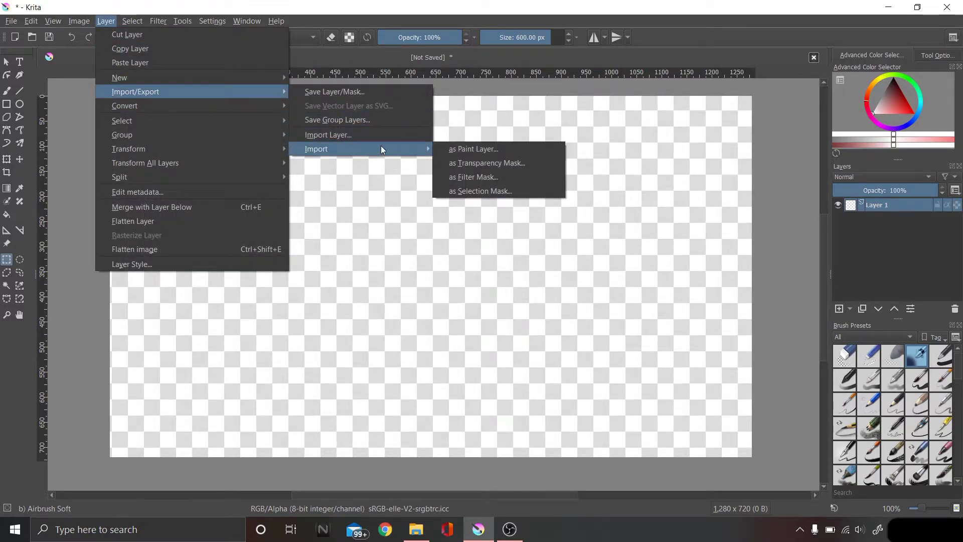
{"action": "left_click", "coordinate": [471, 149]}
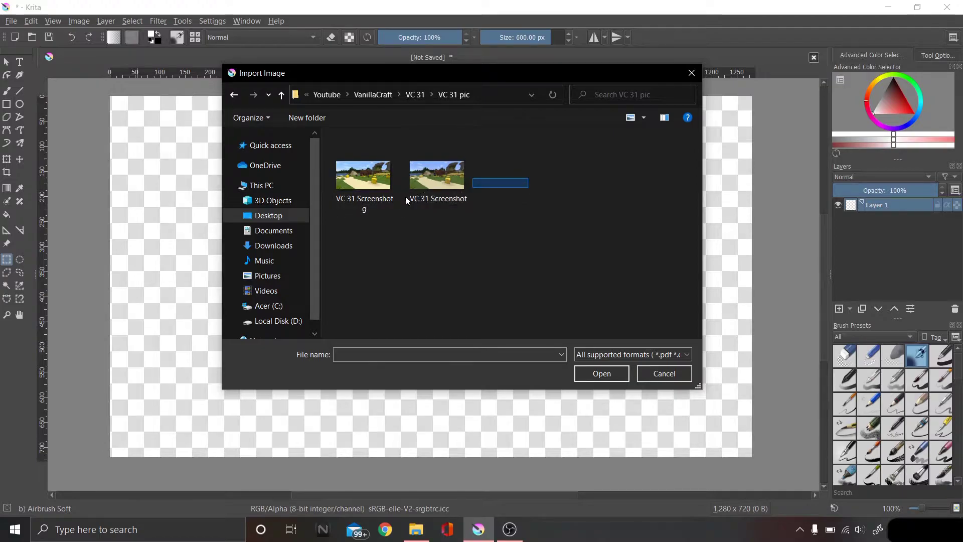
{"action": "key", "text": "ctrl+a"}
{"action": "left_click", "coordinate": [611, 372]}
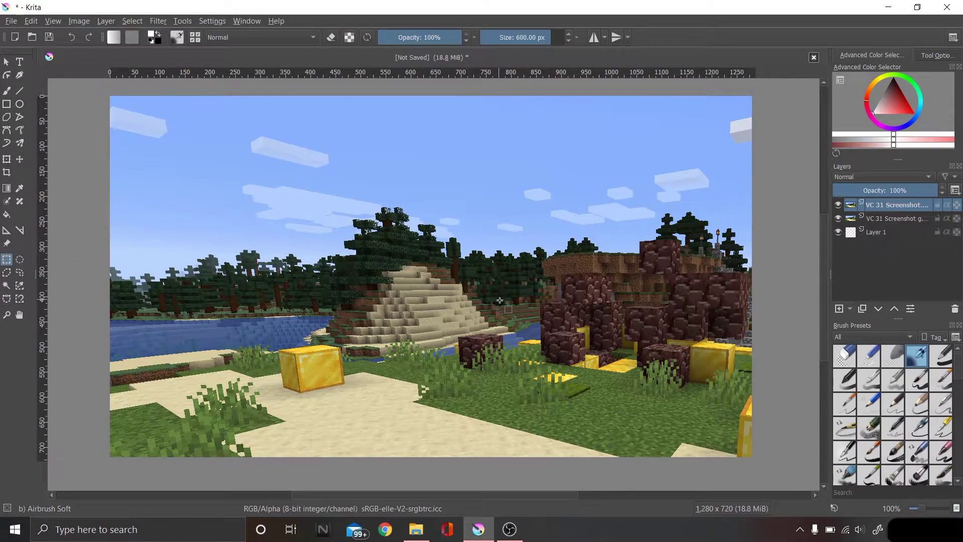
Step: Compare the two screenshot layers by toggling the upper one's visibility, and remove that unedited layer
{"action": "left_click", "coordinate": [840, 204]}
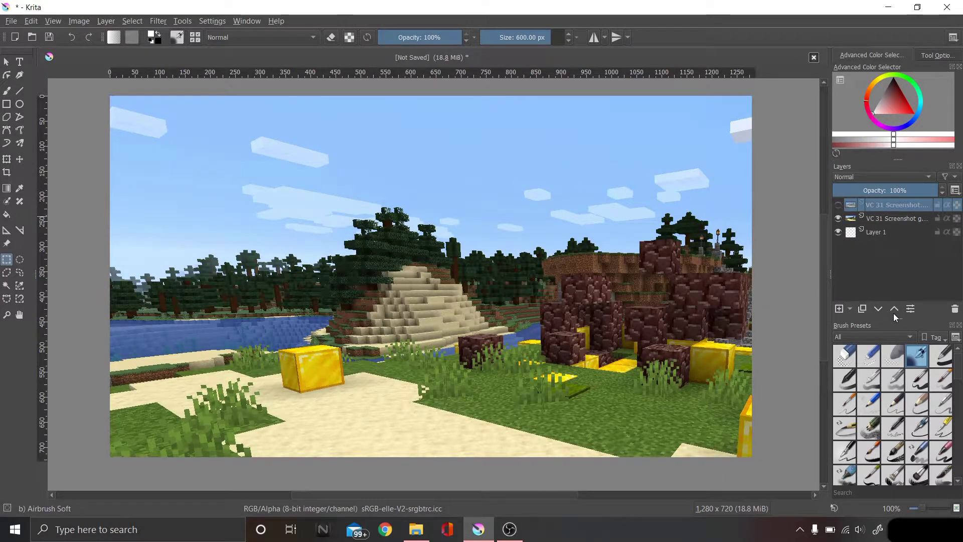
{"action": "left_click", "coordinate": [841, 203]}
{"action": "left_click", "coordinate": [841, 203]}
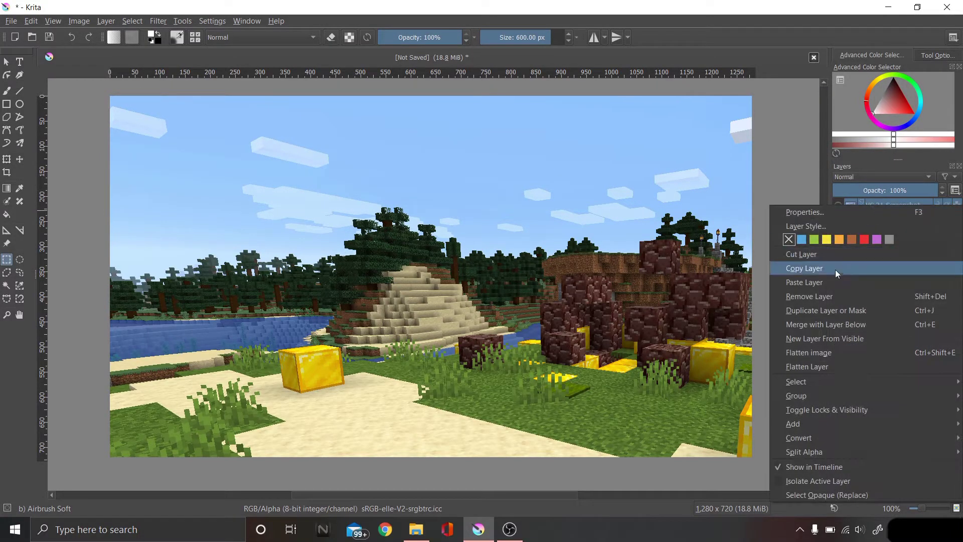
{"action": "left_click", "coordinate": [826, 293]}
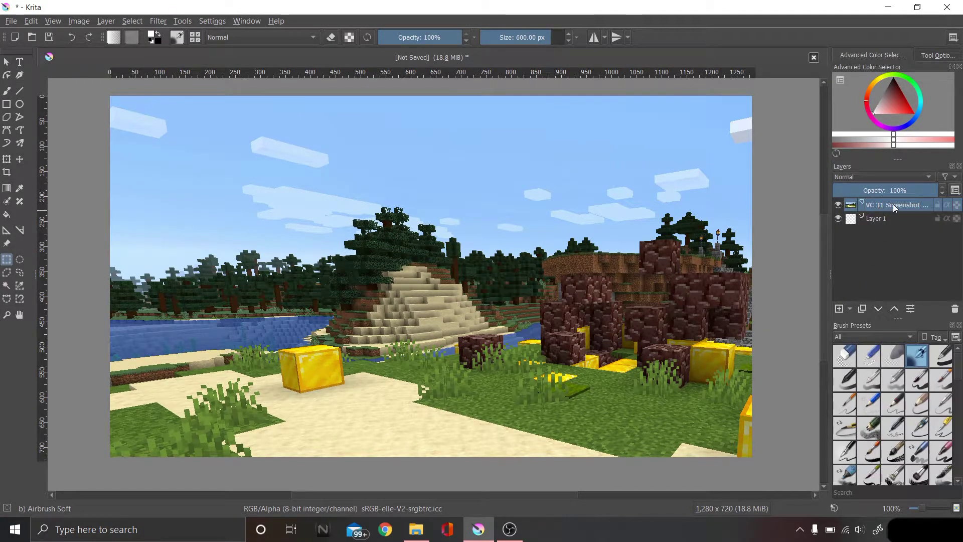
Step: Scale the edited screenshot layer down with the Transform tool until it fits the 1280 by 720 px canvas
{"action": "left_click", "coordinate": [7, 159]}
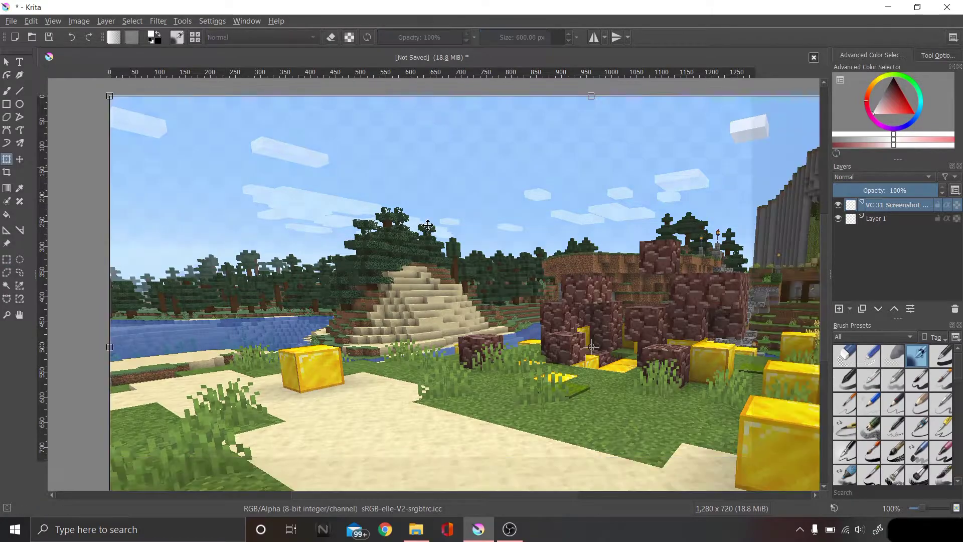
{"action": "scroll", "coordinate": [418, 214], "scroll_direction": "down", "scroll_amount": 2}
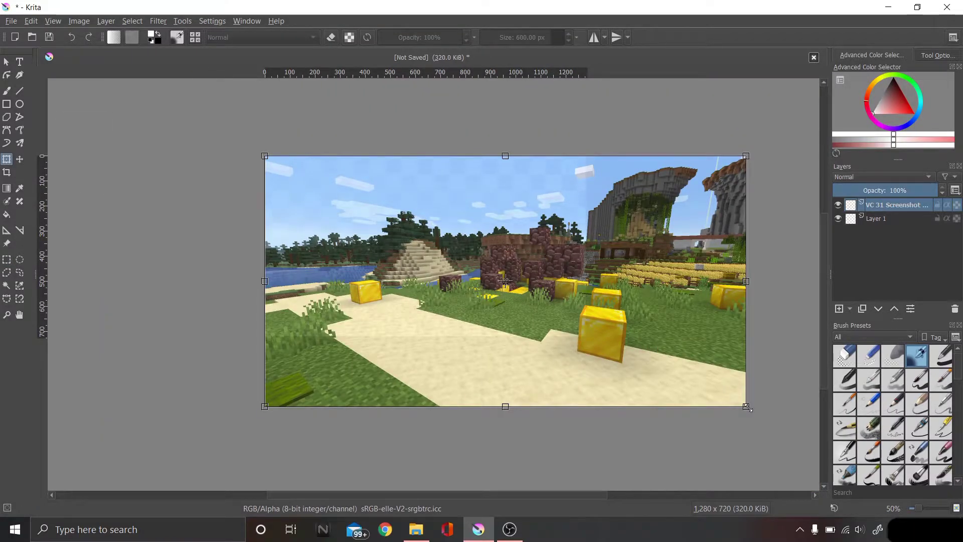
{"action": "key", "text": "ctrl+plus"}
{"action": "left_click_drag", "start_coordinate": [746, 408], "coordinate": [673, 384]}
{"action": "key", "text": "ctrl+r"}
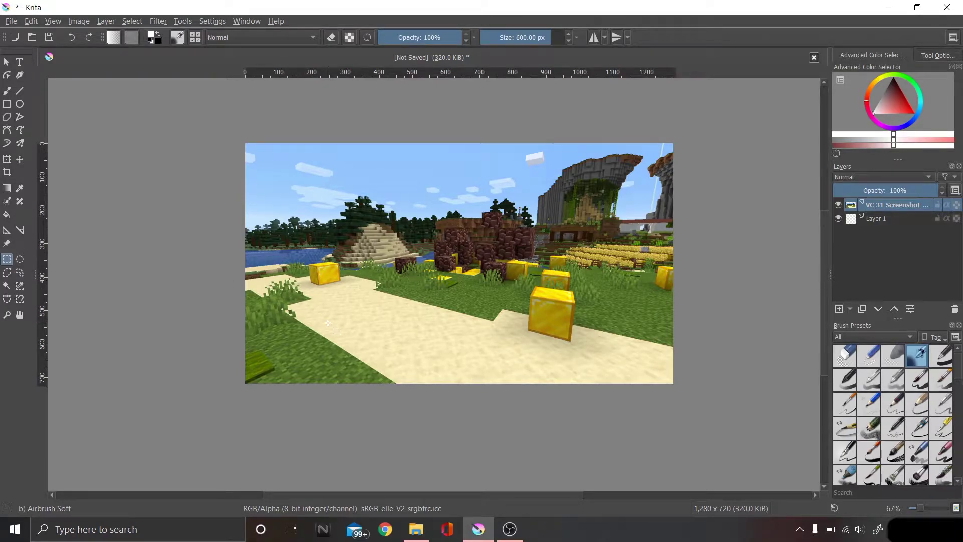
Step: Save the document as VC 31 Thumnail.kra and open VC 30 thumb 2.kra alongside it
{"action": "left_click", "coordinate": [11, 21]}
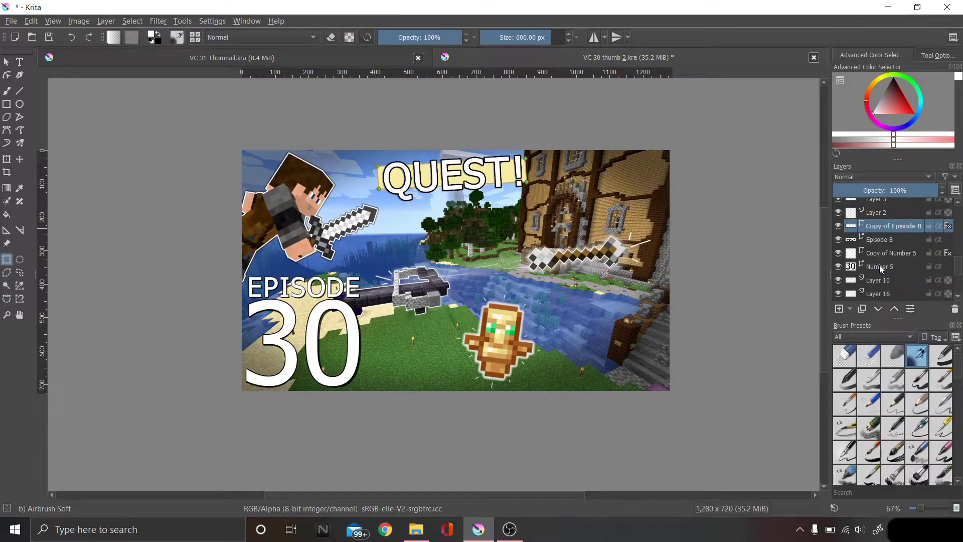
Step: Copy the four episode label and number layers from the VC 30 thumbnail and paste them above the screenshot layer in VC 31 Thumnail.kra
{"action": "left_click", "coordinate": [880, 265], "text": "shift"}
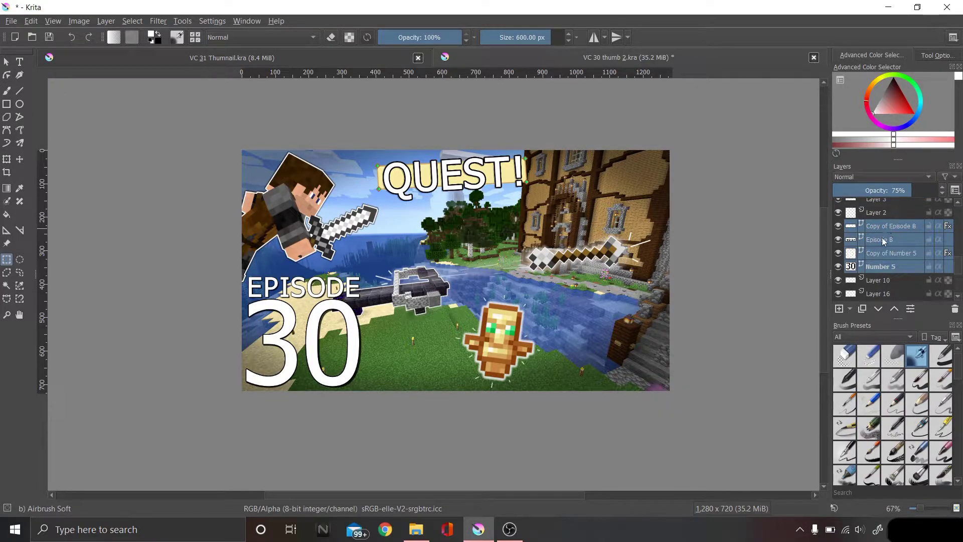
{"action": "right_click", "coordinate": [883, 240]}
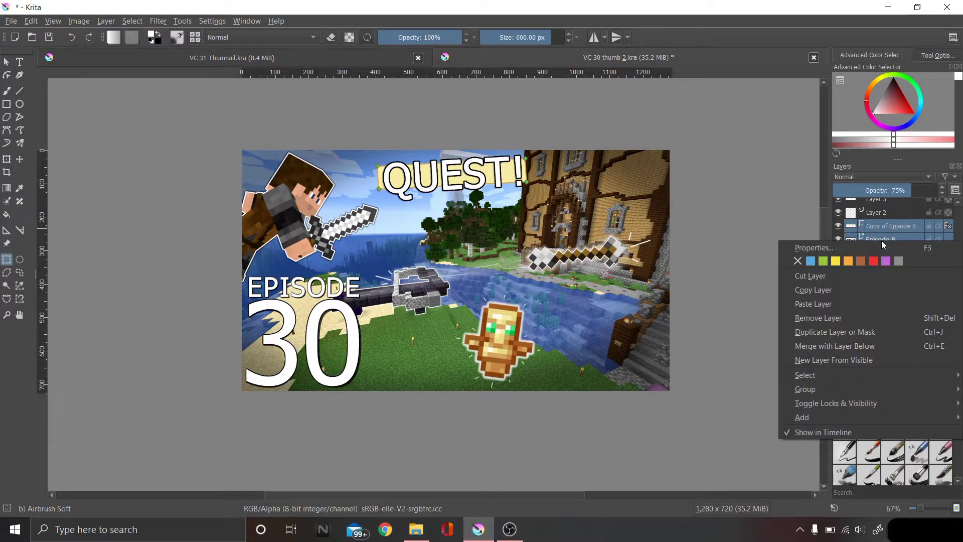
{"action": "left_click", "coordinate": [823, 292]}
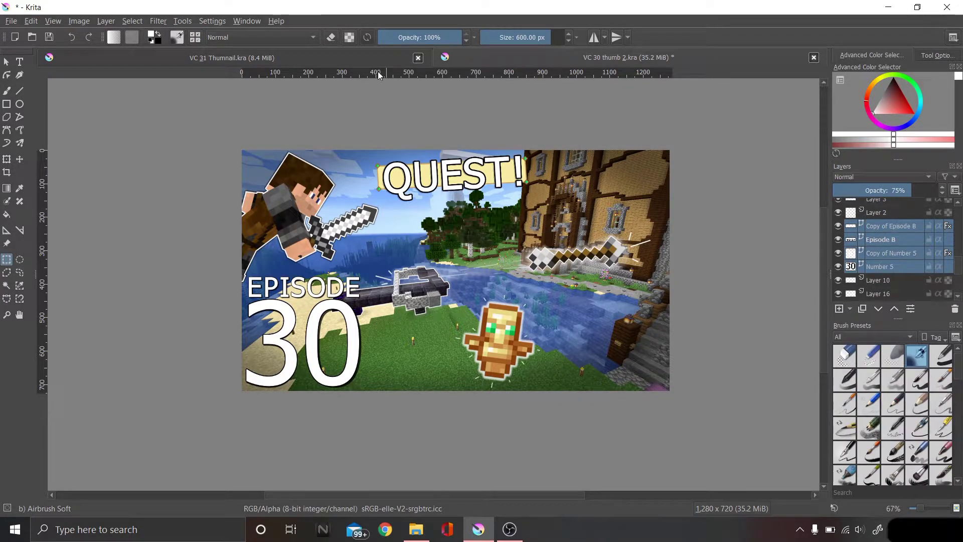
{"action": "left_click", "coordinate": [228, 56]}
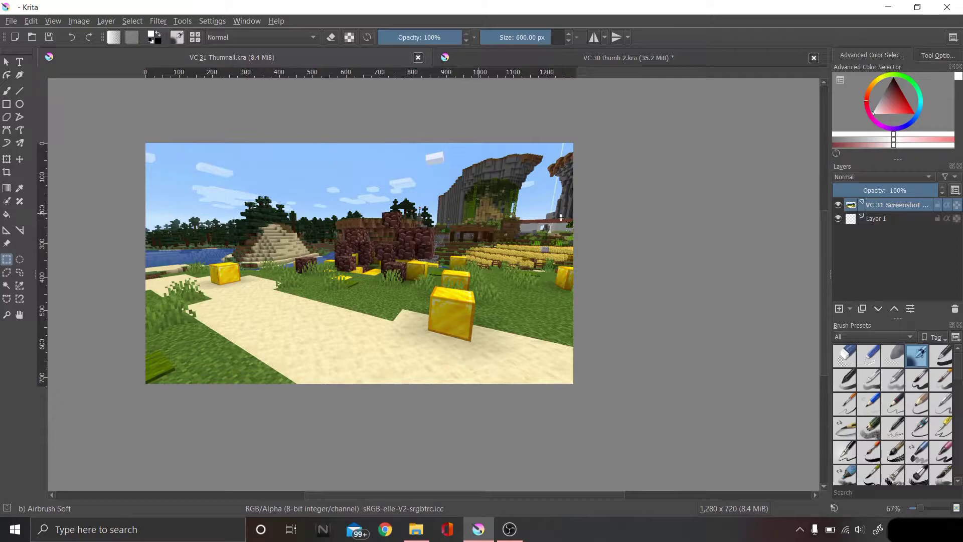
{"action": "right_click", "coordinate": [892, 202]}
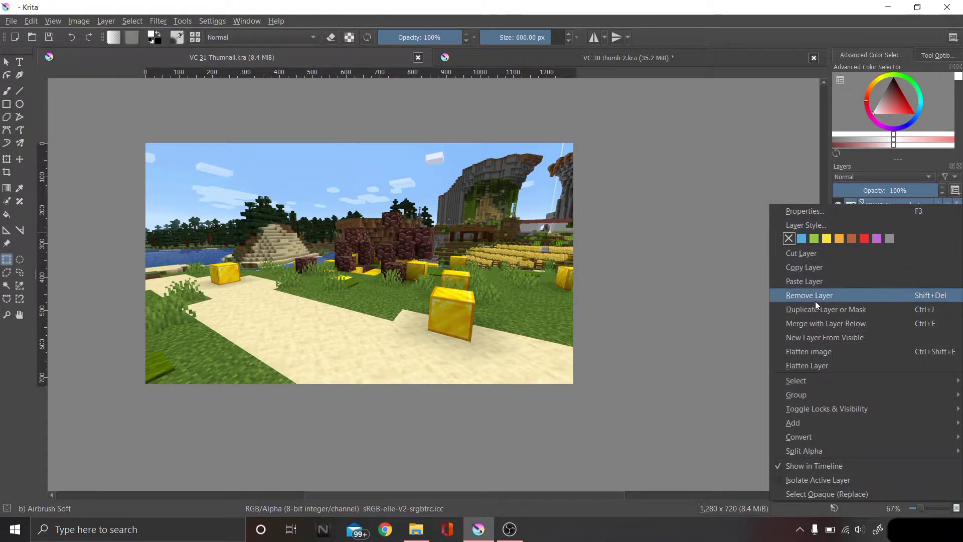
{"action": "left_click", "coordinate": [808, 279]}
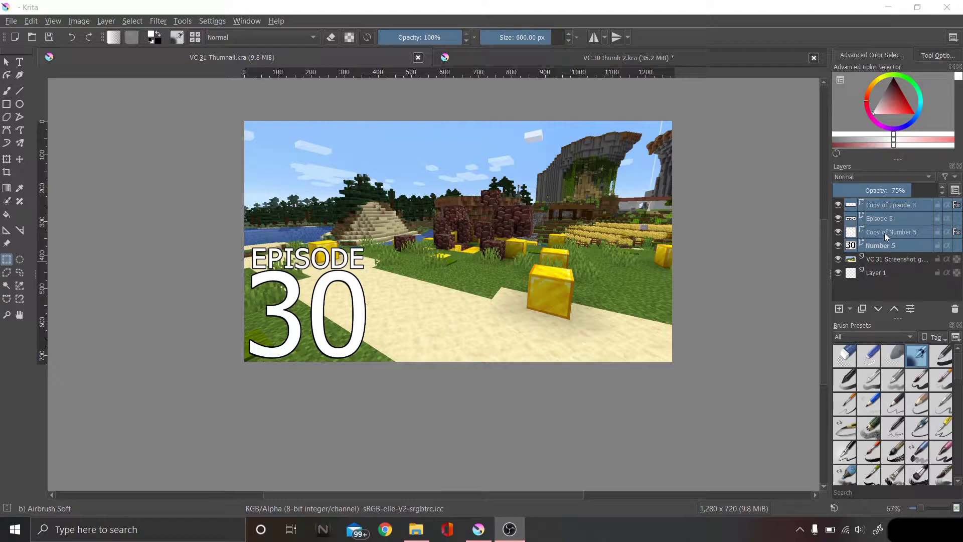
Step: Change the pasted episode number text to 31 with the Text tool and save the text edit
{"action": "left_click", "coordinate": [884, 233]}
{"action": "left_click", "coordinate": [19, 61]}
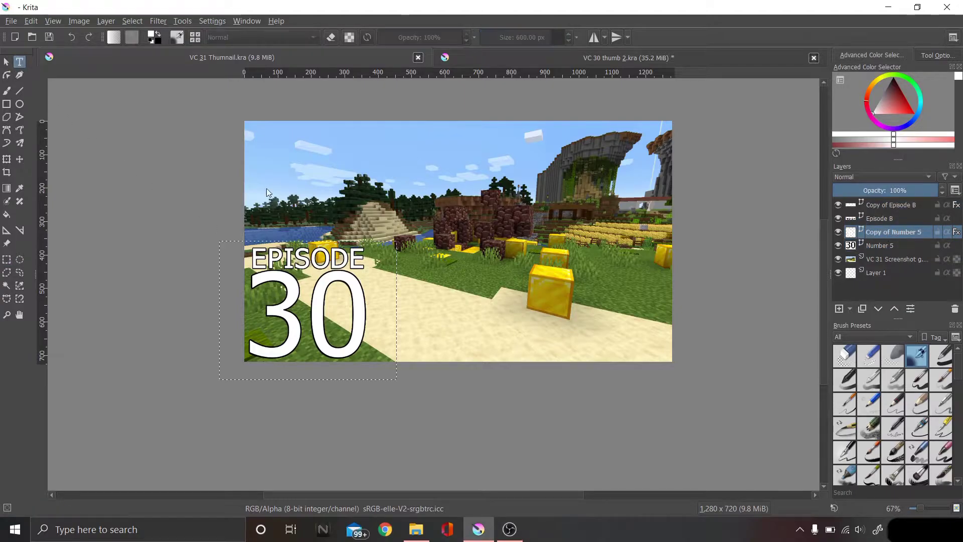
{"action": "left_click", "coordinate": [341, 300]}
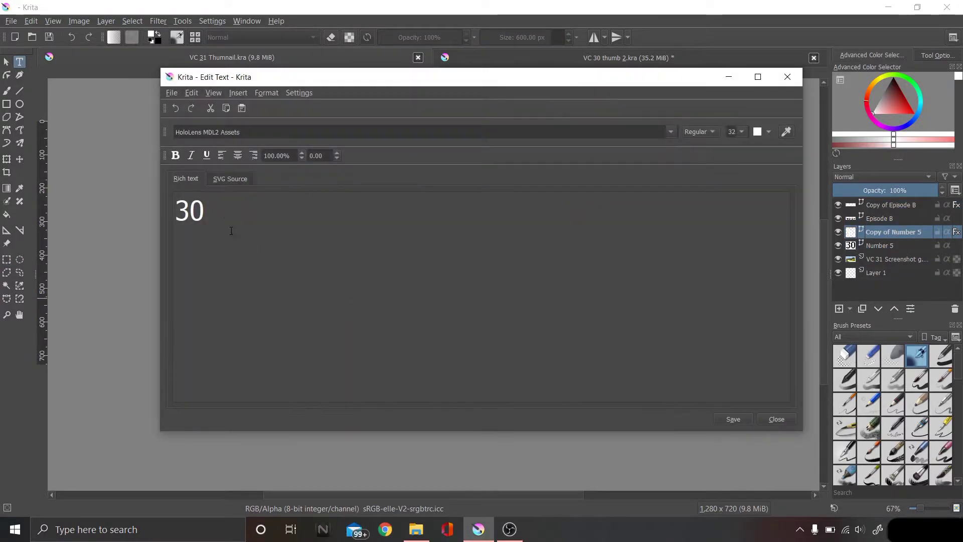
{"action": "key", "text": "BackSpace"}
{"action": "type", "text": "1"}
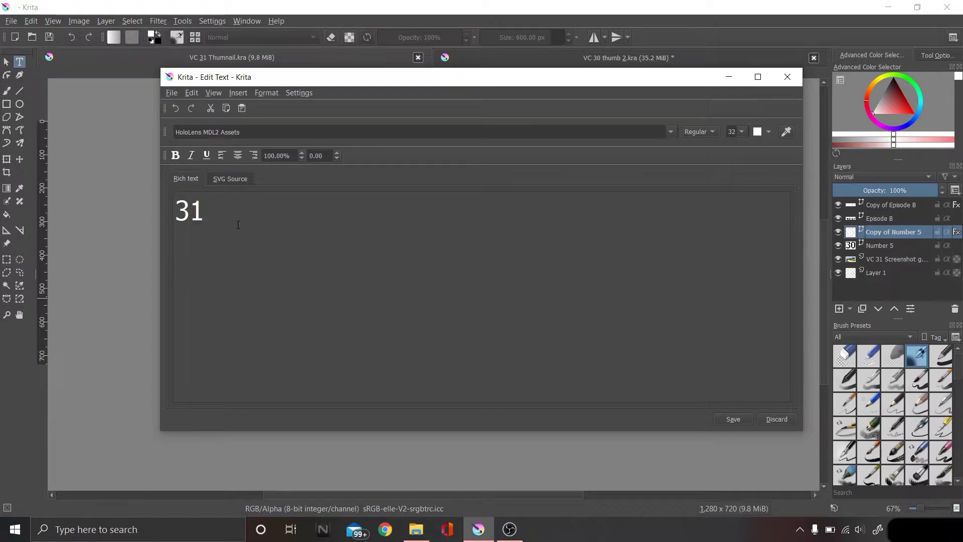
{"action": "key", "text": "ctrl+s"}
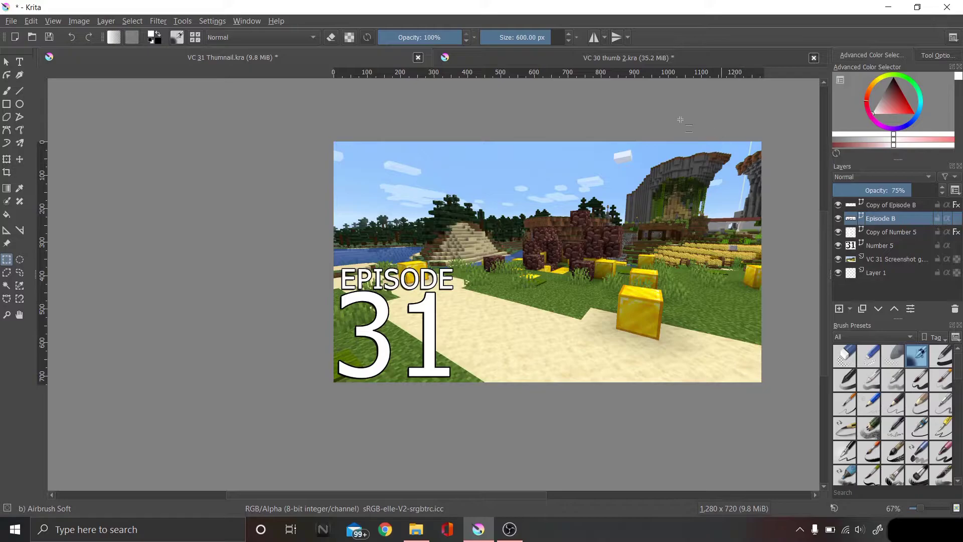
Step: Add a paint layer above the screenshot layer and draw a black Airbrush Soft ellipse around the whole canvas as a vignette
{"action": "left_click", "coordinate": [879, 258]}
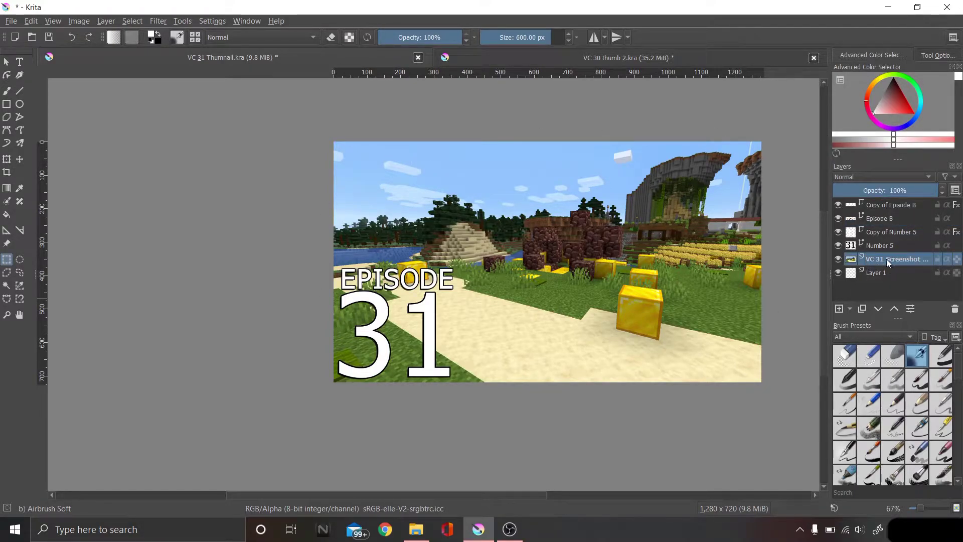
{"action": "key", "text": "Insert"}
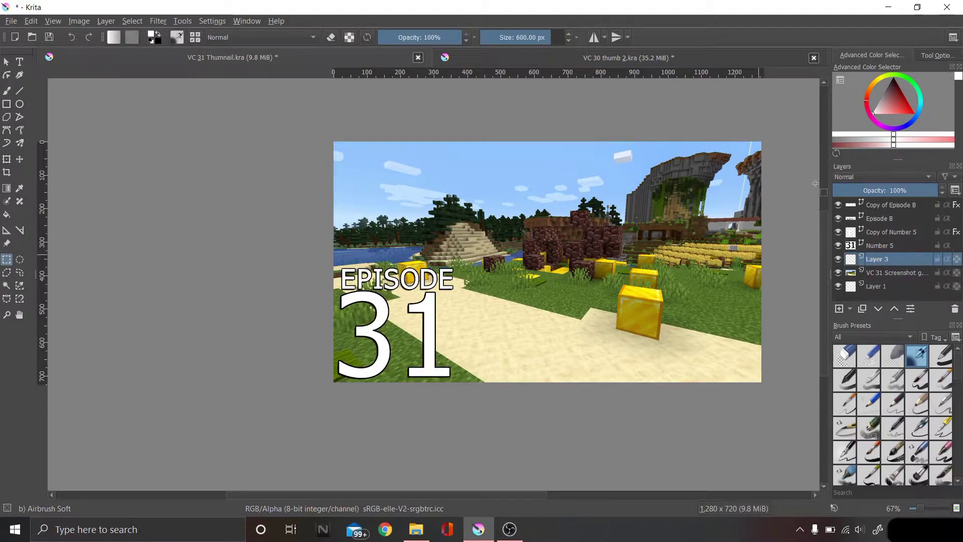
{"action": "left_click", "coordinate": [21, 105]}
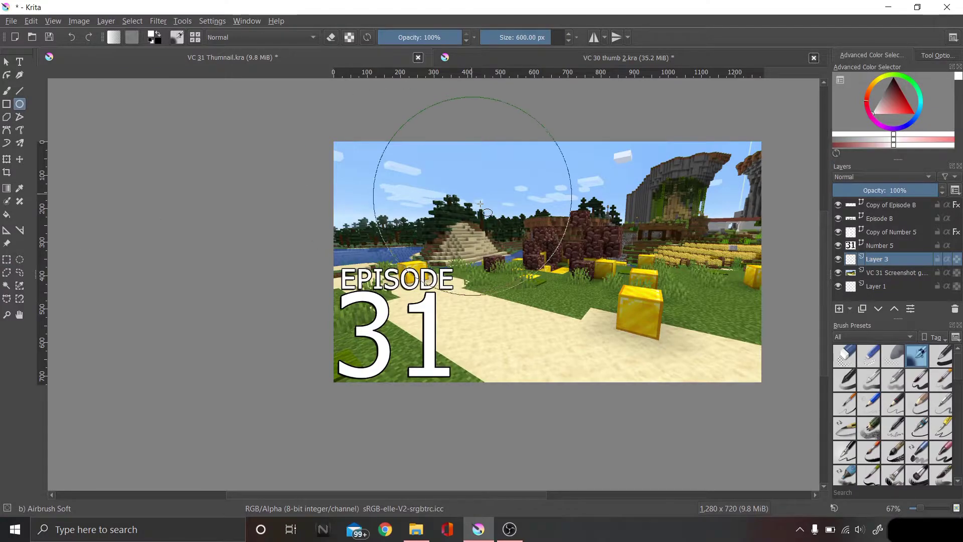
{"action": "right_click", "coordinate": [515, 210]}
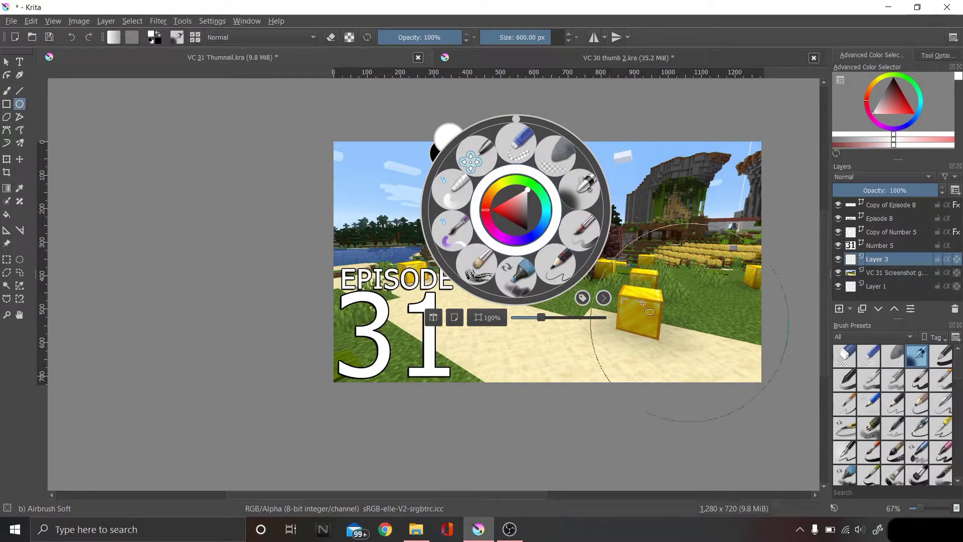
{"action": "left_click", "coordinate": [576, 190]}
{"action": "right_click", "coordinate": [530, 181]}
{"action": "left_click_drag", "start_coordinate": [521, 182], "coordinate": [497, 187]}
{"action": "right_click", "coordinate": [498, 185]}
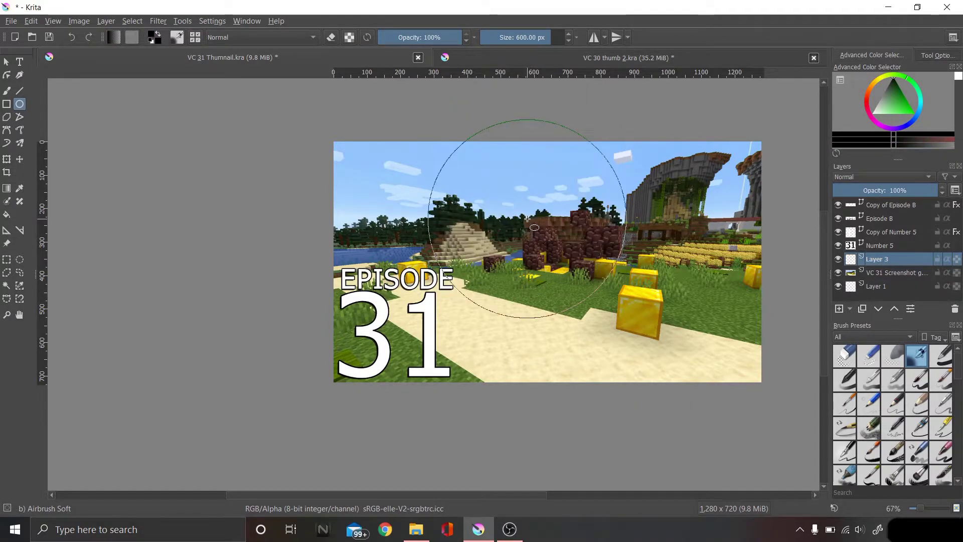
{"action": "scroll", "coordinate": [527, 219], "scroll_direction": "up", "scroll_amount": 3}
{"action": "scroll", "coordinate": [526, 219], "scroll_direction": "down", "scroll_amount": 5}
{"action": "scroll", "coordinate": [526, 218], "scroll_direction": "up", "scroll_amount": 2}
{"action": "scroll", "coordinate": [559, 227], "scroll_direction": "down", "scroll_amount": 3}
{"action": "scroll", "coordinate": [559, 227], "scroll_direction": "up", "scroll_amount": 3}
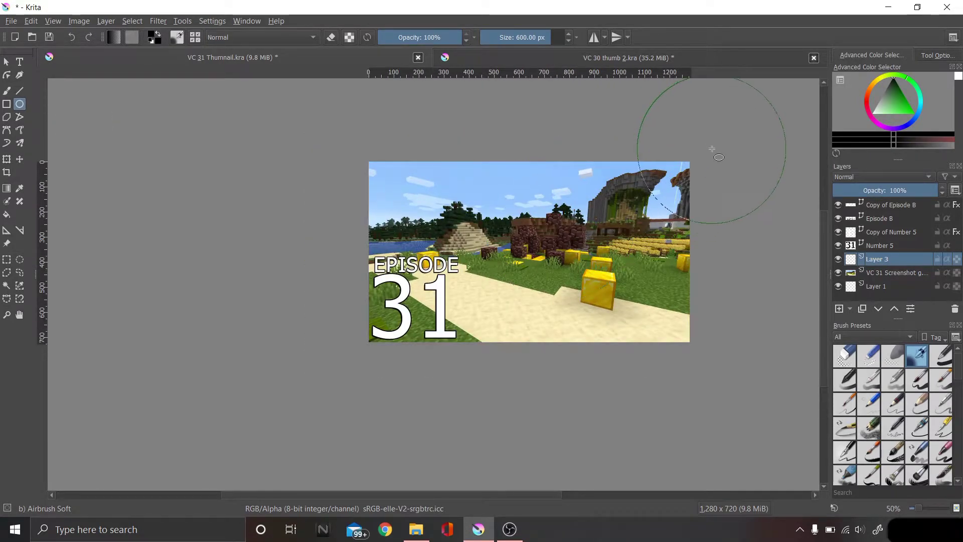
{"action": "left_click_drag", "start_coordinate": [681, 191], "coordinate": [336, 362]}
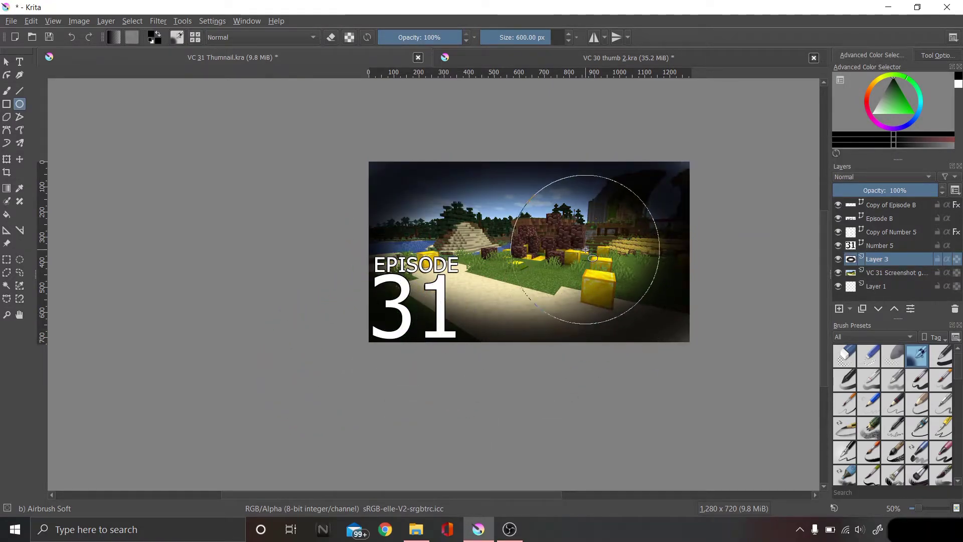
Step: Enlarge the vignette layer with the Transform tool and recentre it over the canvas so the dark edges move outward
{"action": "scroll", "coordinate": [586, 249], "scroll_direction": "up", "scroll_amount": 1}
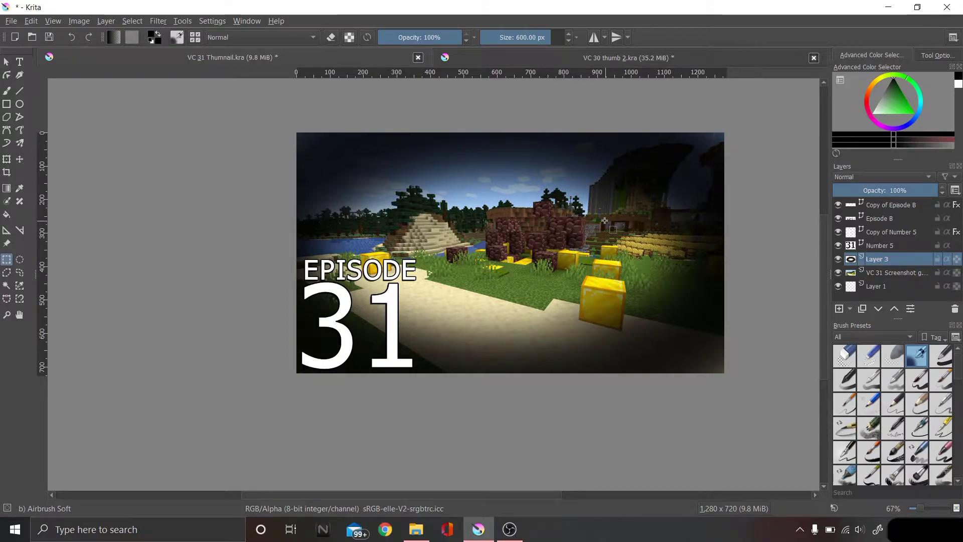
{"action": "scroll", "coordinate": [606, 226], "scroll_direction": "down", "scroll_amount": 1}
{"action": "scroll", "coordinate": [610, 236], "scroll_direction": "up", "scroll_amount": 1}
{"action": "key", "text": "ctrl+t"}
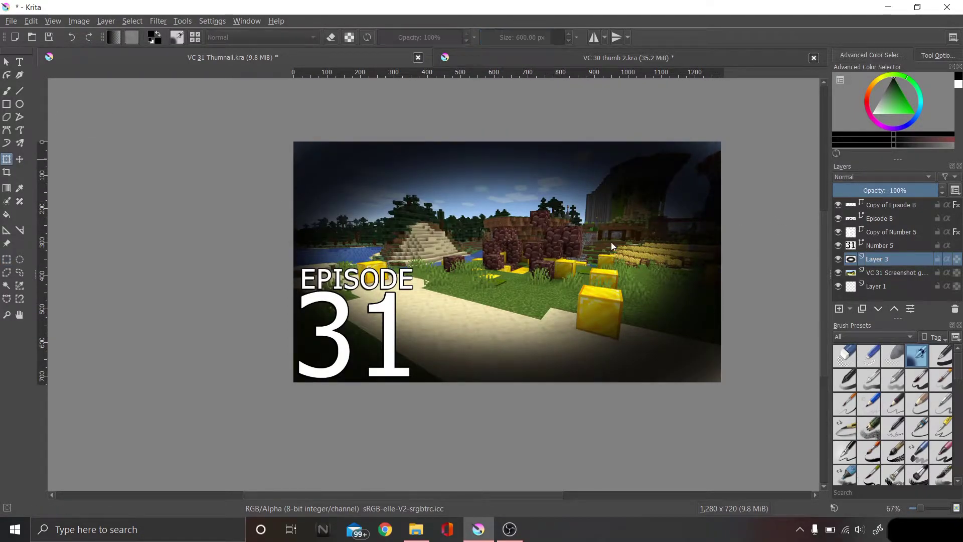
{"action": "scroll", "coordinate": [613, 245], "scroll_direction": "down", "scroll_amount": 2}
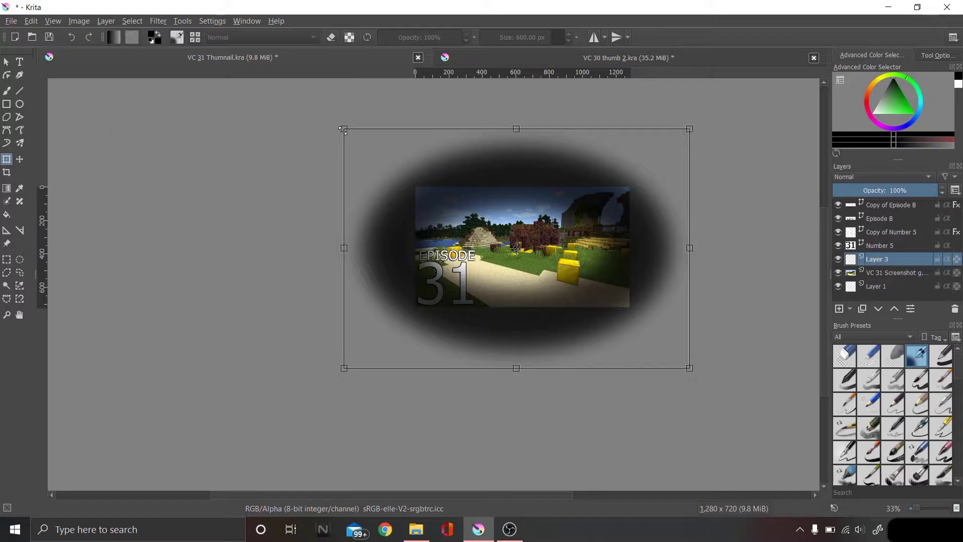
{"action": "left_click_drag", "start_coordinate": [344, 129], "coordinate": [316, 83]}
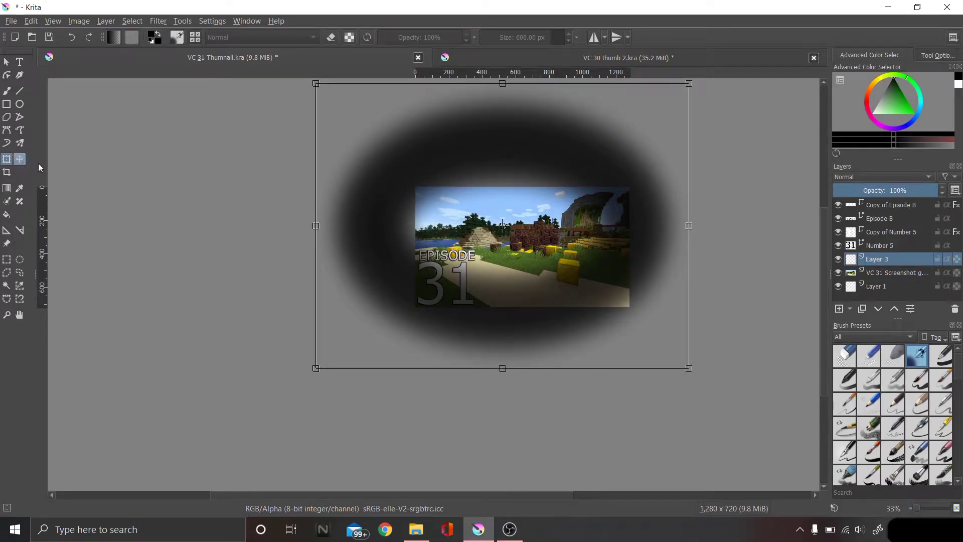
{"action": "left_click_drag", "start_coordinate": [487, 227], "coordinate": [497, 230]}
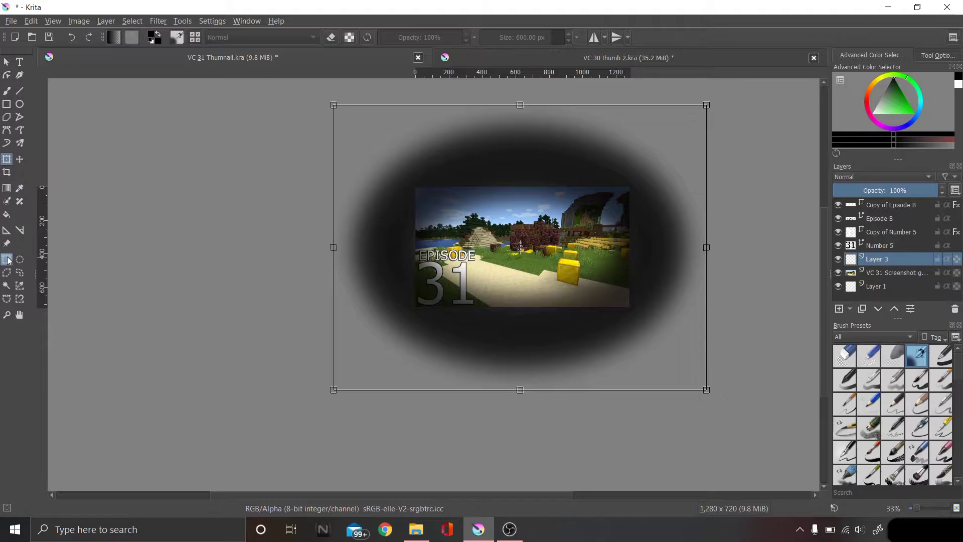
{"action": "key", "text": "plus"}
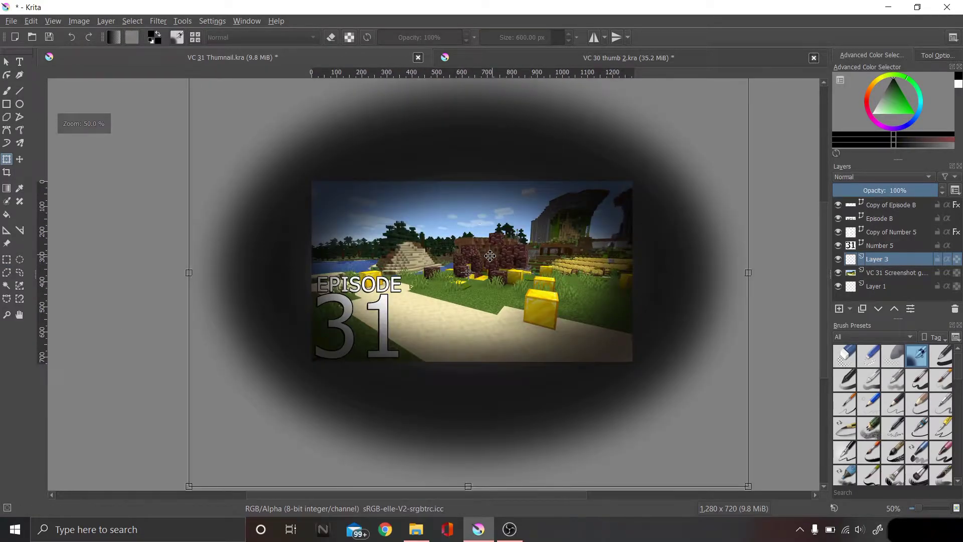
{"action": "left_click", "coordinate": [7, 259]}
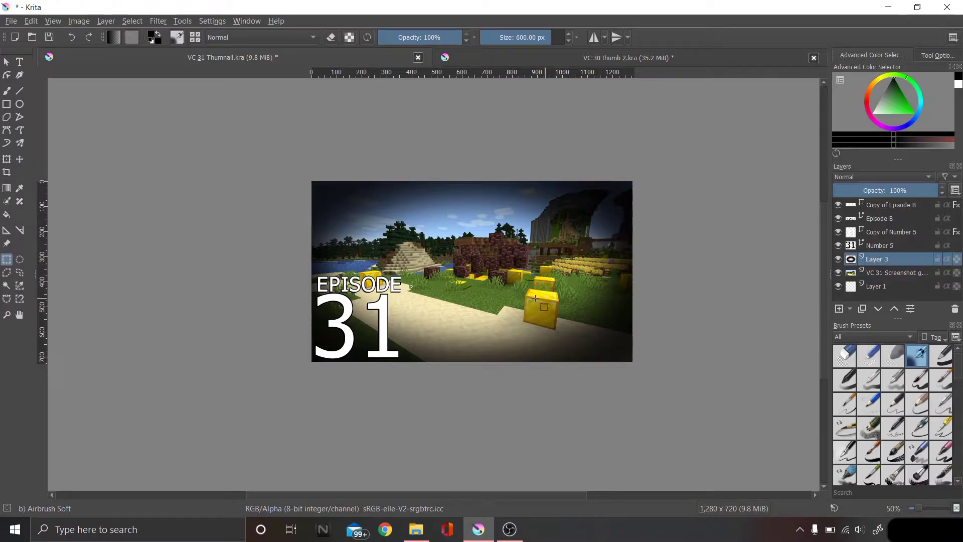
Step: Lower the vignette layer's opacity to 48%
{"action": "key", "text": "plus"}
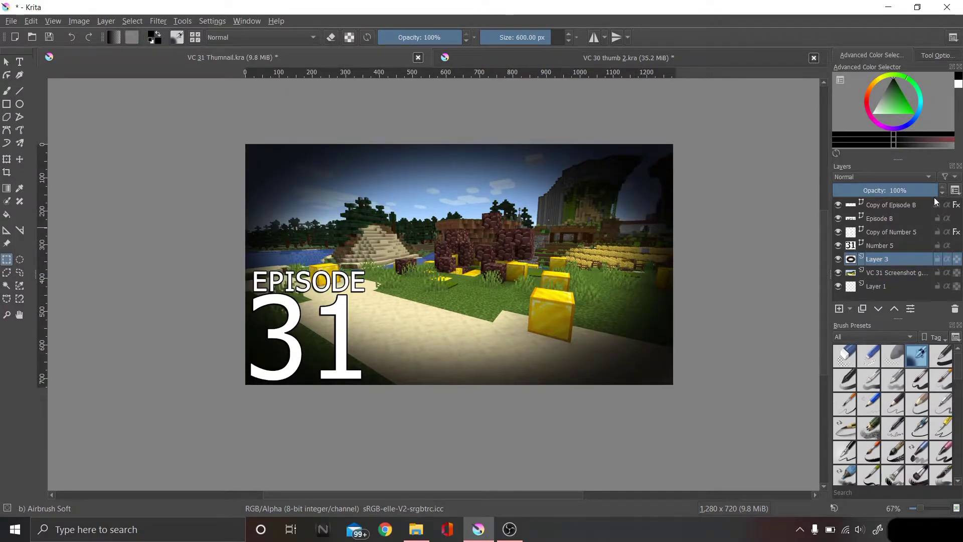
{"action": "left_click_drag", "start_coordinate": [909, 189], "coordinate": [884, 191]}
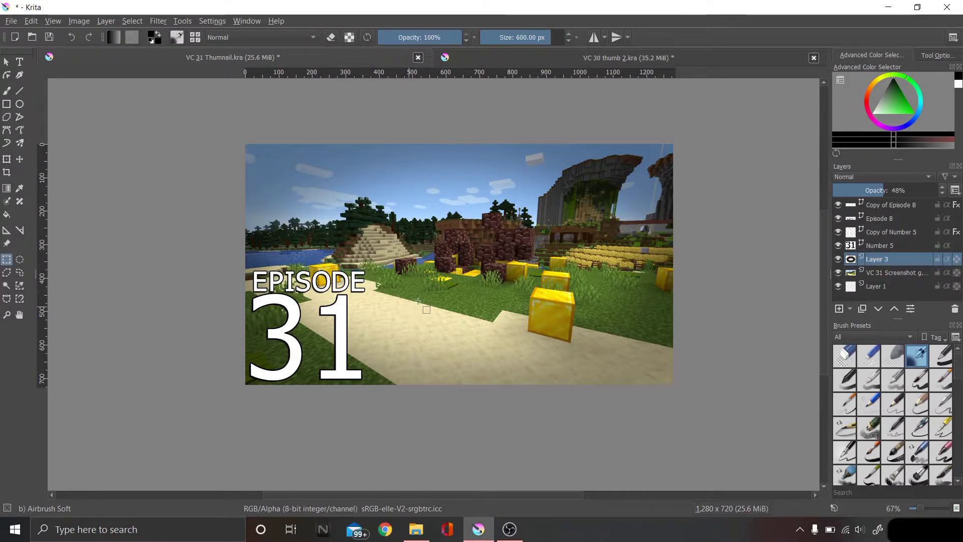
{"action": "scroll", "coordinate": [415, 303], "scroll_direction": "down", "scroll_amount": 1}
{"action": "scroll", "coordinate": [417, 307], "scroll_direction": "up", "scroll_amount": 1}
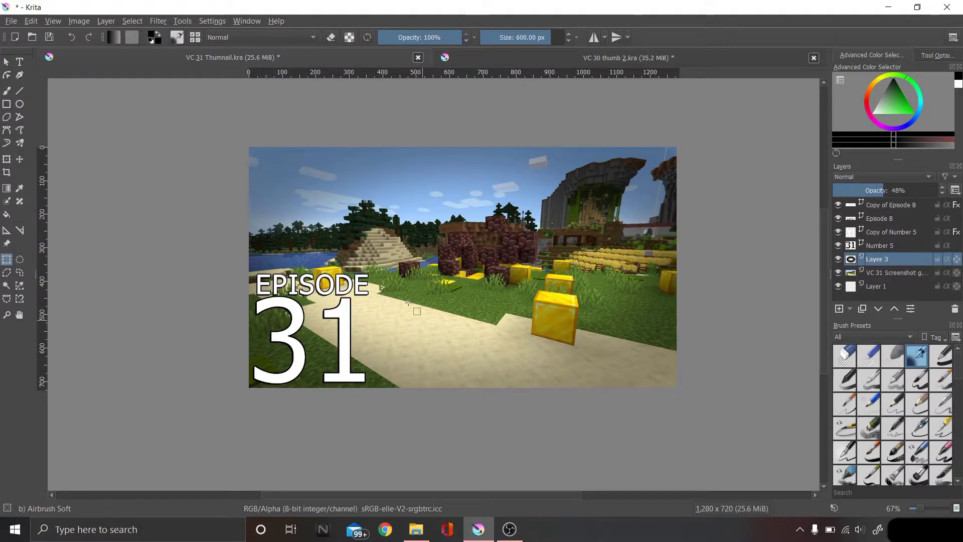
Step: Scale the vignette layer up further with the Transform tool, keeping it centred so only the canvas edges stay slightly darkened
{"action": "left_click", "coordinate": [6, 159]}
{"action": "scroll", "coordinate": [296, 167], "scroll_direction": "down", "scroll_amount": 2}
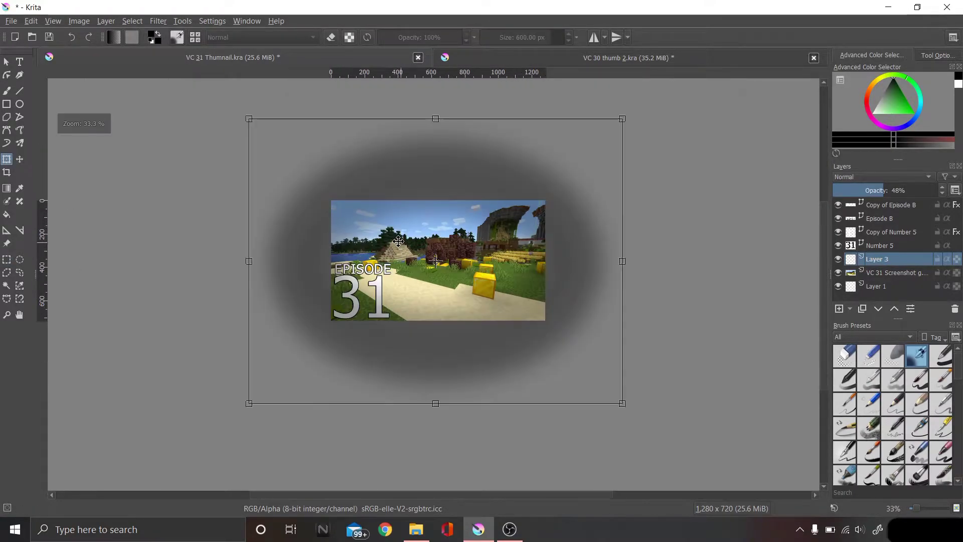
{"action": "scroll", "coordinate": [285, 152], "scroll_direction": "up", "scroll_amount": 1}
{"action": "left_click_drag", "start_coordinate": [284, 147], "coordinate": [195, 84]}
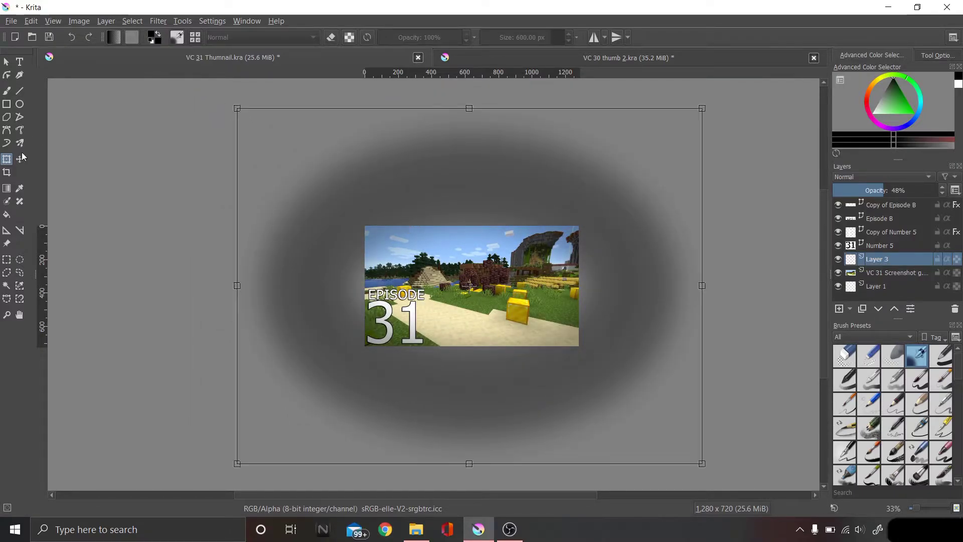
{"action": "left_click", "coordinate": [7, 260]}
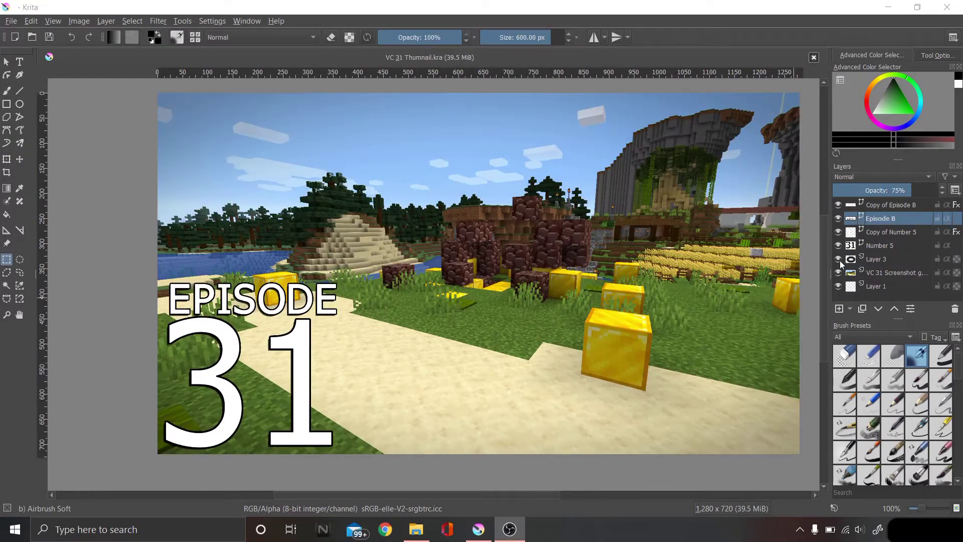
Step: Compare the thumbnail with the vignette layer hidden and shown, and examine the composition at different sizes
{"action": "left_click", "coordinate": [838, 260]}
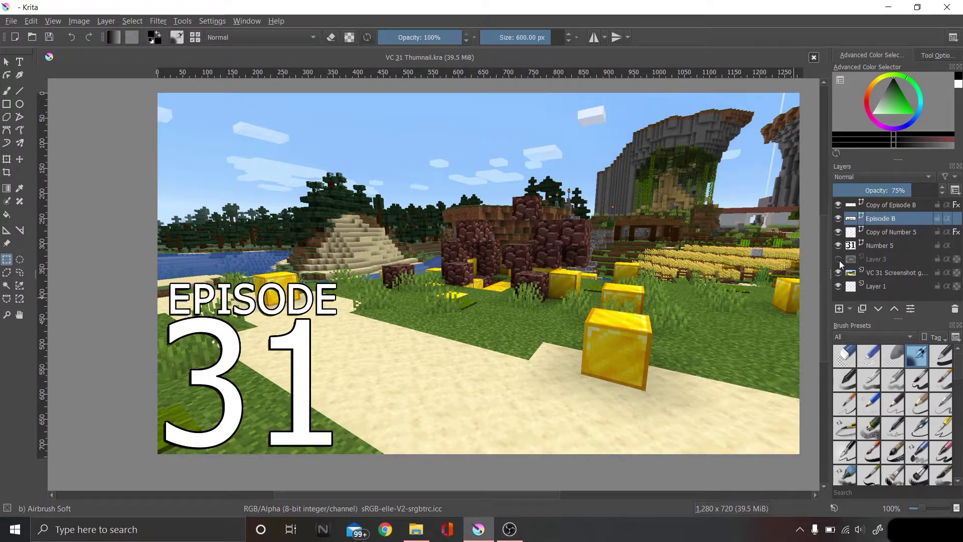
{"action": "left_click", "coordinate": [838, 259]}
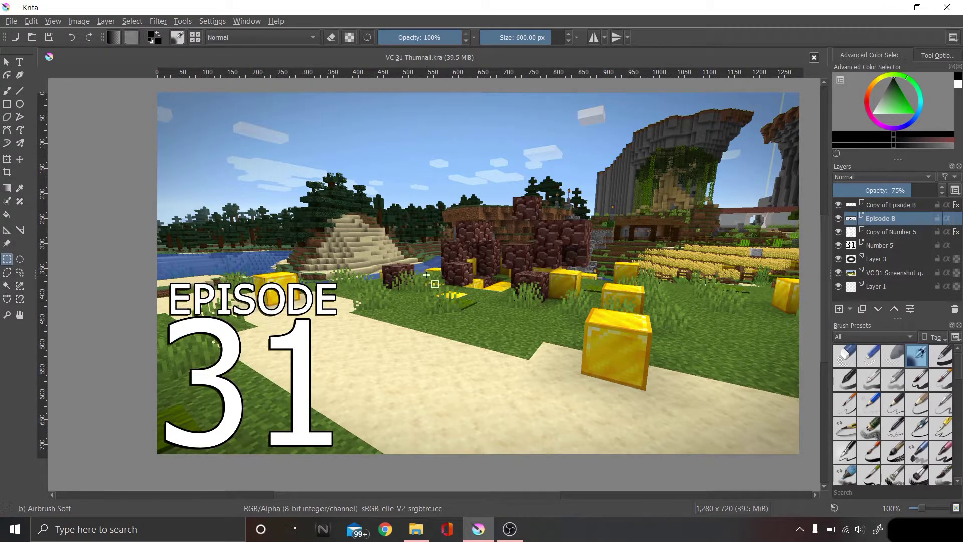
{"action": "scroll", "coordinate": [426, 275], "scroll_direction": "down", "scroll_amount": 5}
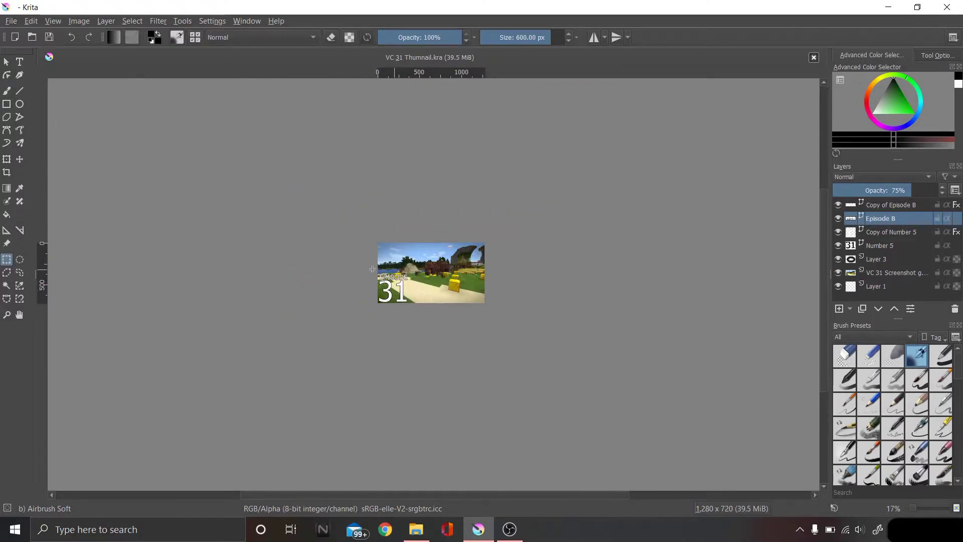
{"action": "scroll", "coordinate": [406, 286], "scroll_direction": "up", "scroll_amount": 3}
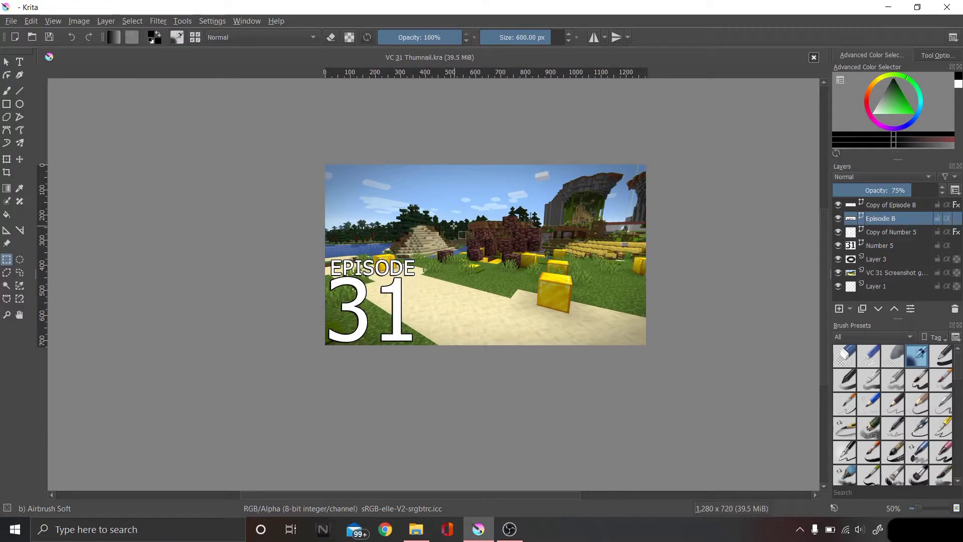
{"action": "scroll", "coordinate": [455, 227], "scroll_direction": "up", "scroll_amount": 1}
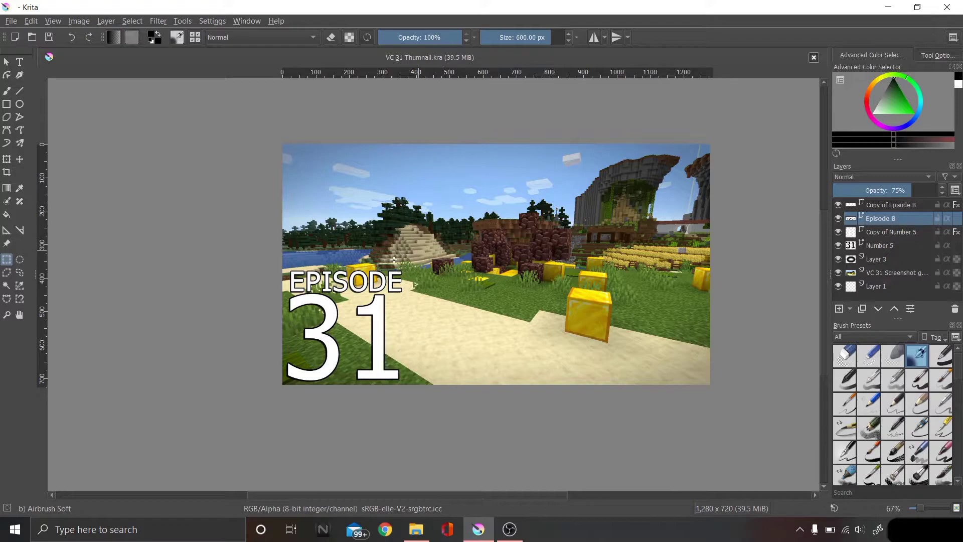
Step: Duplicate the Episode B text layer and recolour the copy's EPISODE text white
{"action": "mouse_move", "coordinate": [878, 219]}
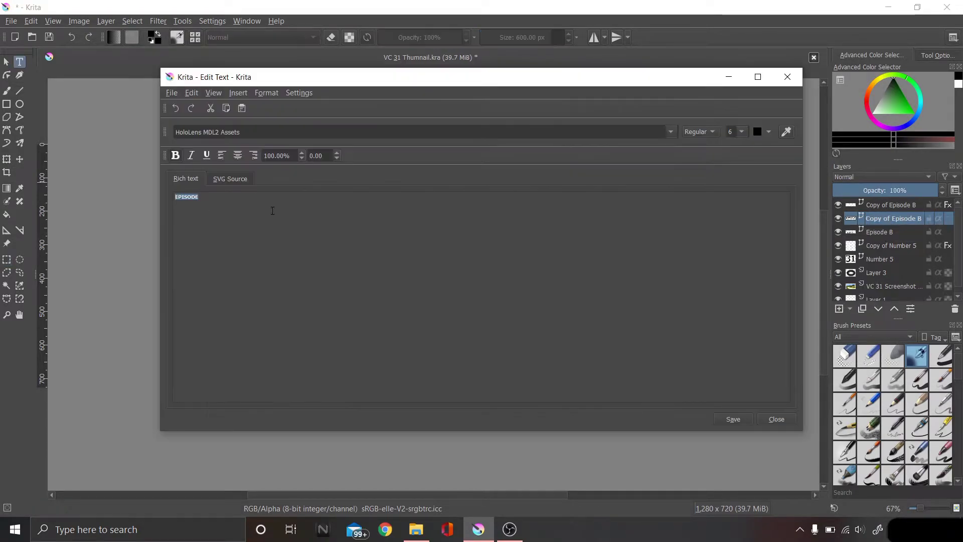
{"action": "left_click", "coordinate": [769, 131]}
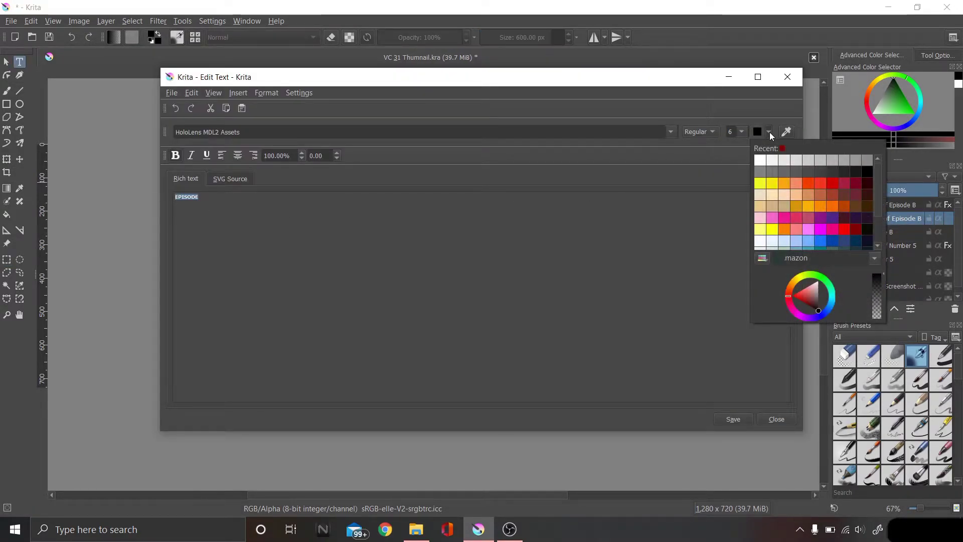
{"action": "left_click", "coordinate": [758, 159]}
{"action": "left_click", "coordinate": [733, 420]}
{"action": "key", "text": "ctrl+r"}
Step: Add a black Stroke layer style to the copied EPISODE text with 100% opacity and a size of 4 px
{"action": "right_click", "coordinate": [883, 218]}
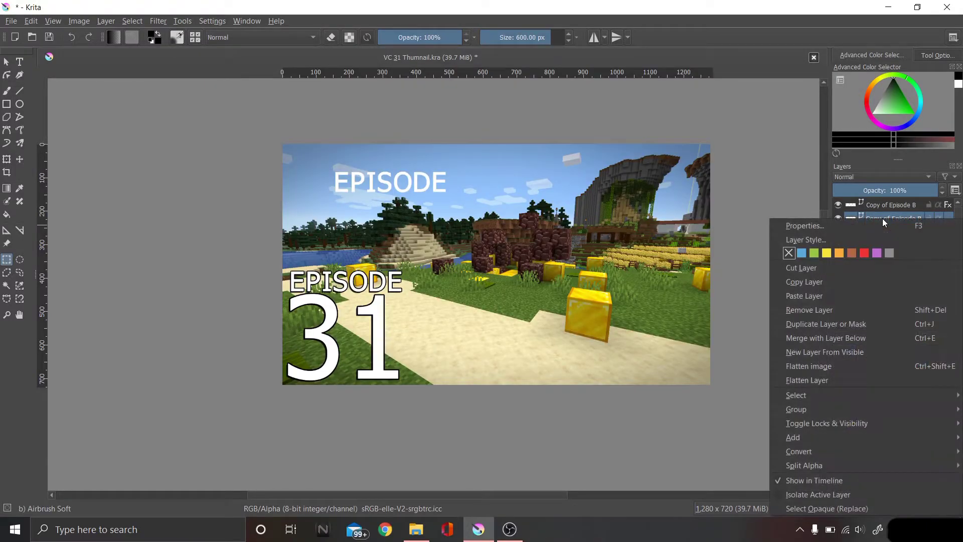
{"action": "left_click", "coordinate": [818, 239]}
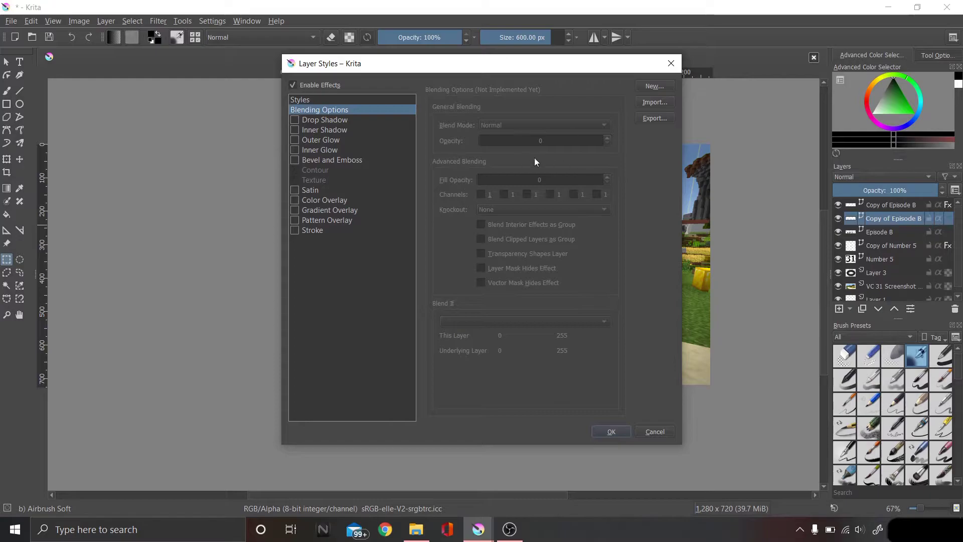
{"action": "left_click", "coordinate": [307, 229]}
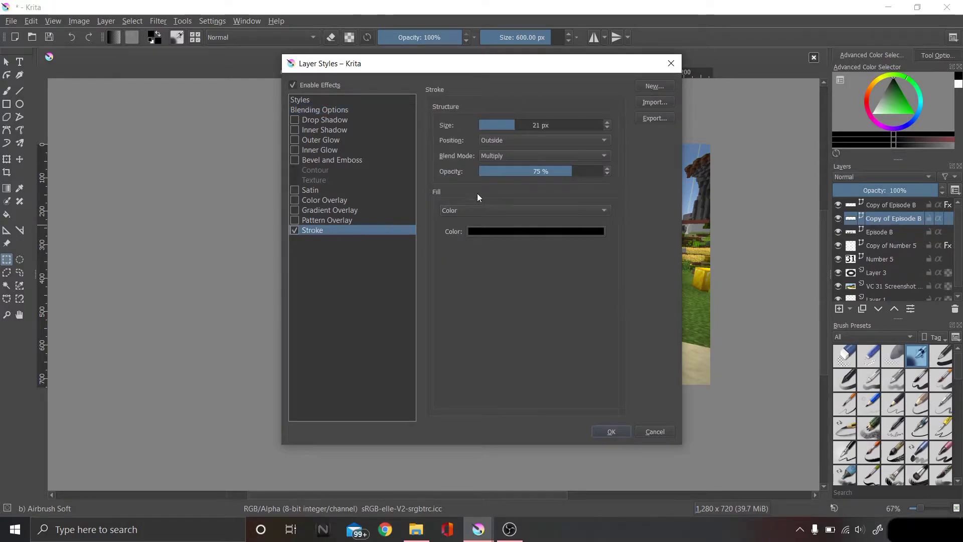
{"action": "left_click_drag", "start_coordinate": [443, 66], "coordinate": [650, 74]}
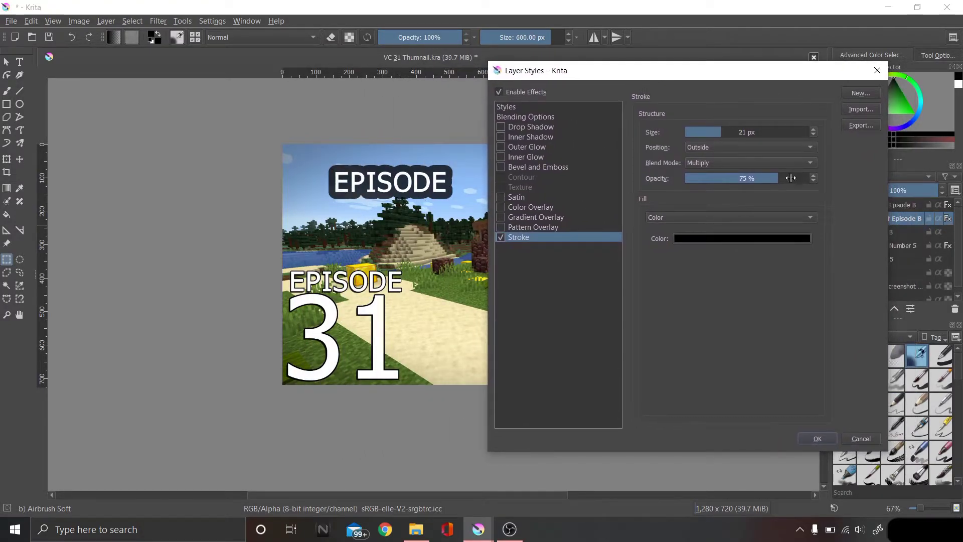
{"action": "left_click_drag", "start_coordinate": [774, 178], "coordinate": [811, 178]}
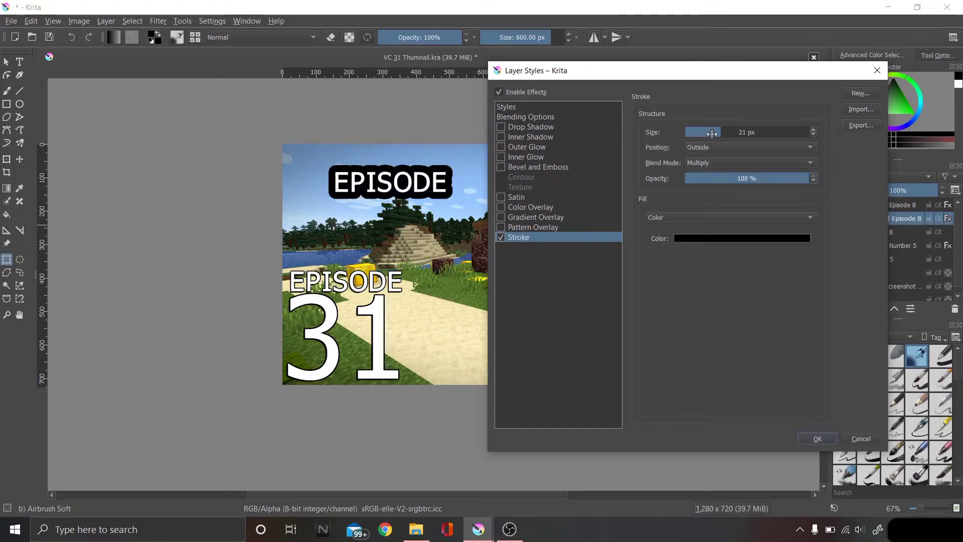
{"action": "left_click_drag", "start_coordinate": [719, 132], "coordinate": [696, 132]}
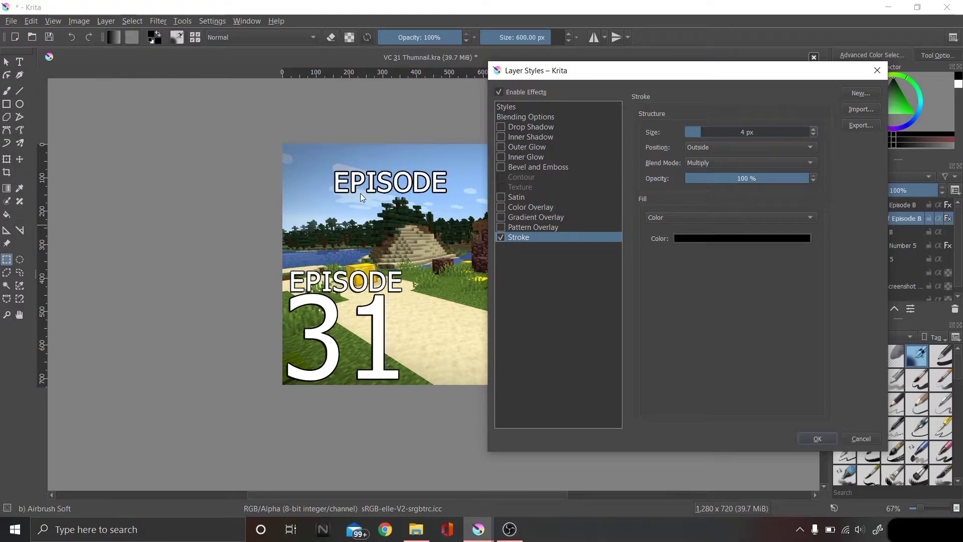
{"action": "key", "text": "Return"}
Step: Enlarge the copied EPISODE text across the sky and change its wording to Title
{"action": "left_click", "coordinate": [19, 62]}
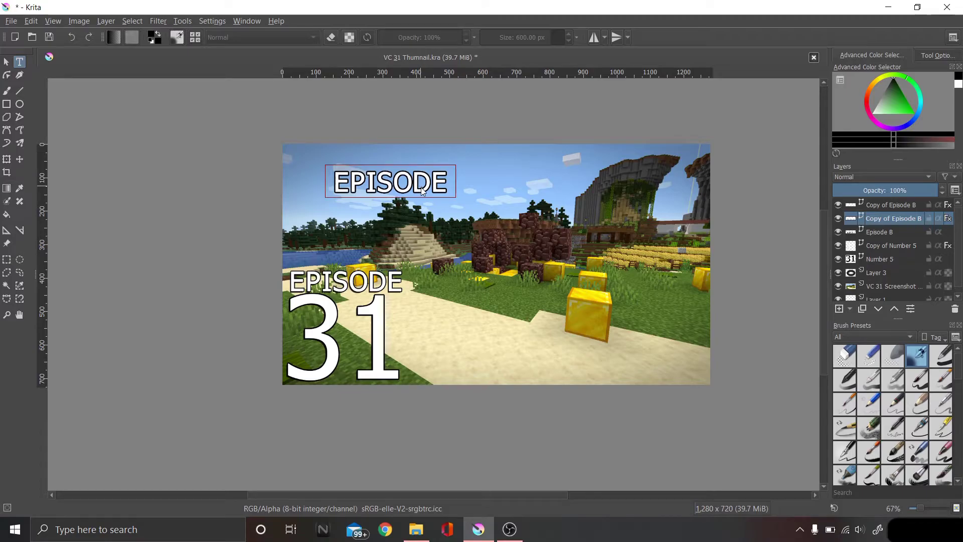
{"action": "left_click", "coordinate": [423, 190]}
{"action": "double_click", "coordinate": [185, 197]}
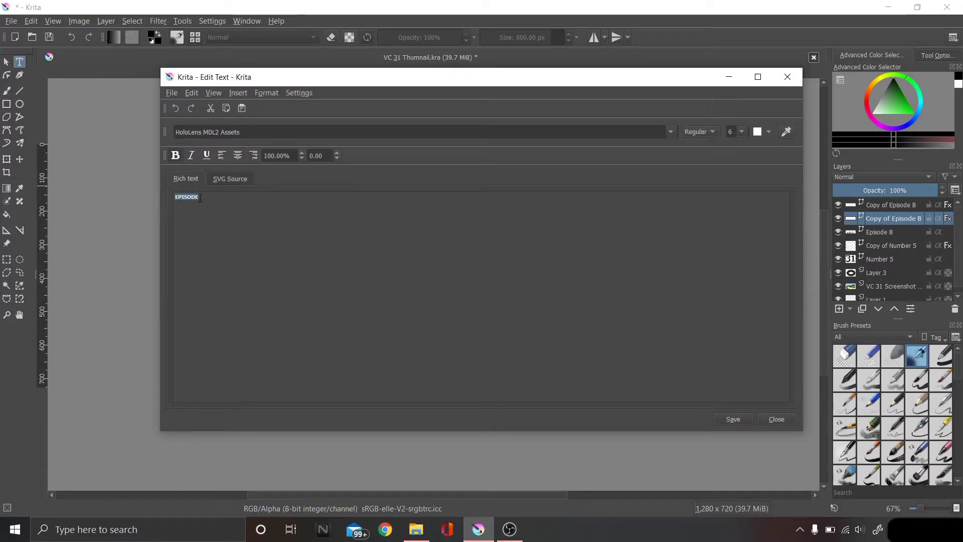
{"action": "left_click", "coordinate": [742, 132]}
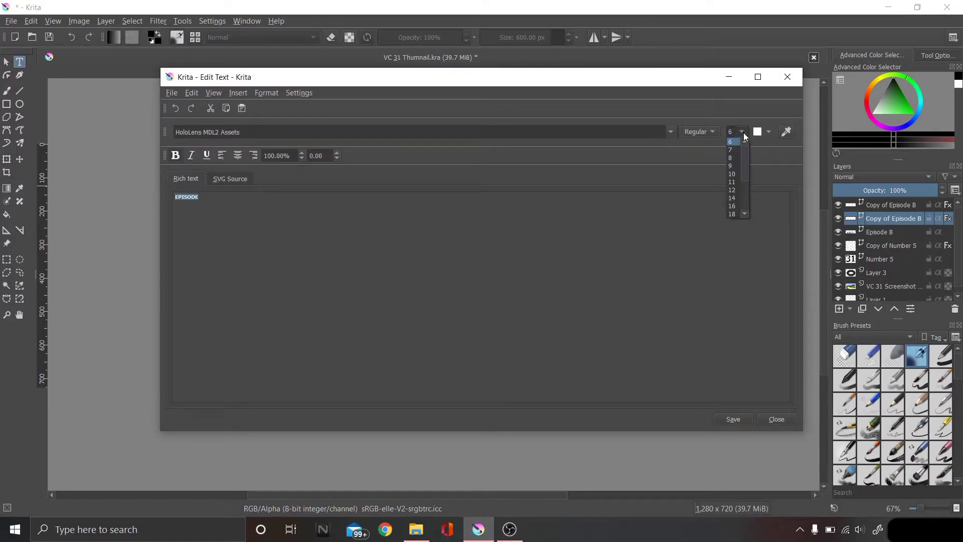
{"action": "key", "text": "Escape"}
{"action": "key", "text": "Escape"}
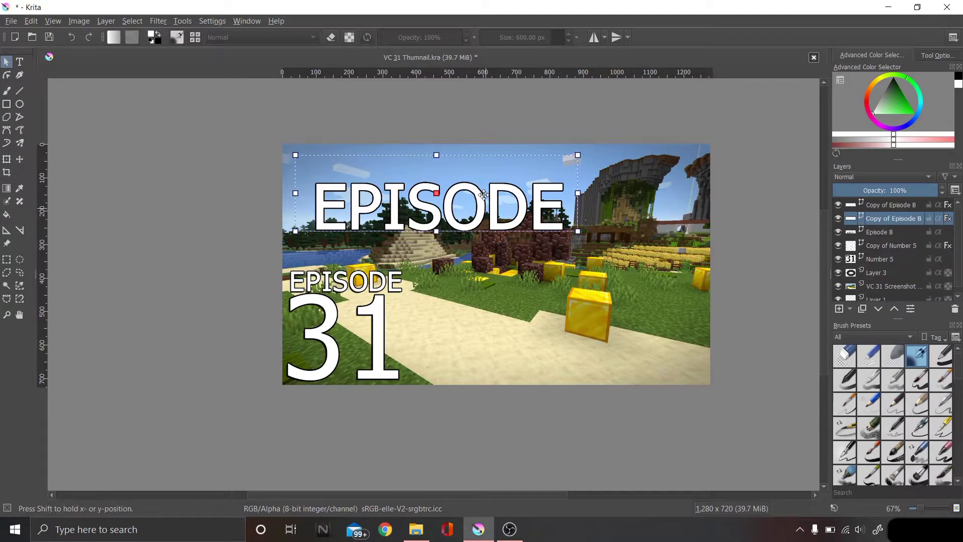
{"action": "key", "text": "ctrl+z"}
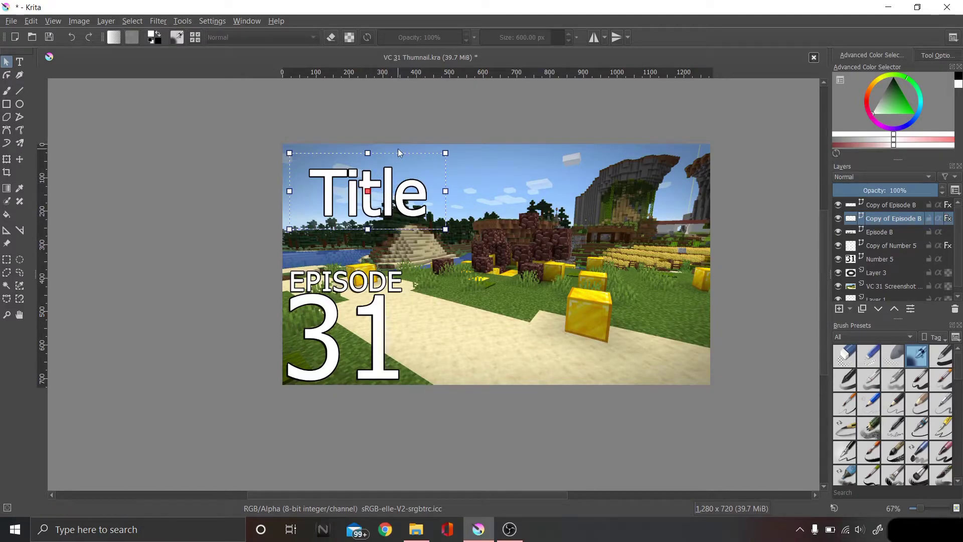
Step: Tilt the Title text slightly counterclockwise with the Transform tool and shift it towards the image's upper-left corner
{"action": "left_click", "coordinate": [8, 162]}
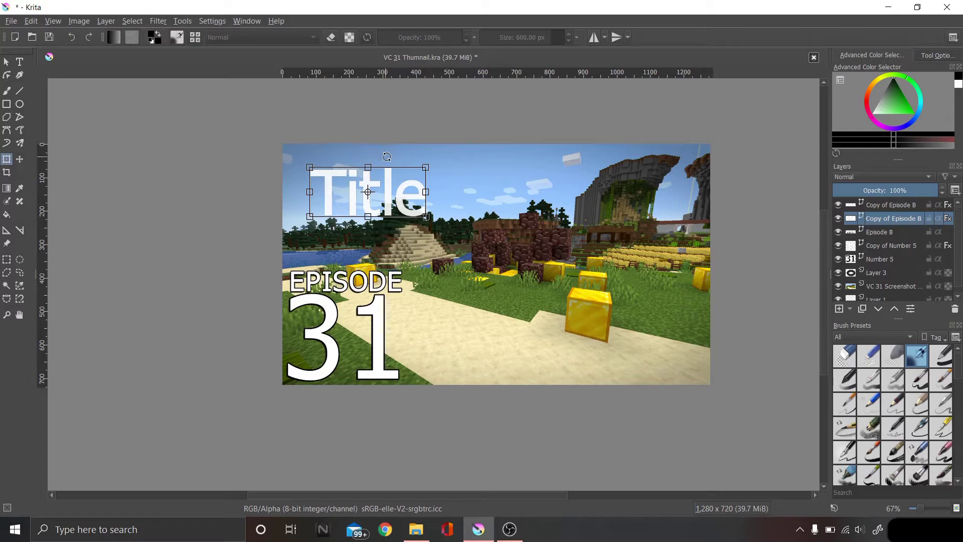
{"action": "left_click_drag", "start_coordinate": [384, 181], "coordinate": [389, 152]}
{"action": "left_click_drag", "start_coordinate": [388, 185], "coordinate": [376, 180]}
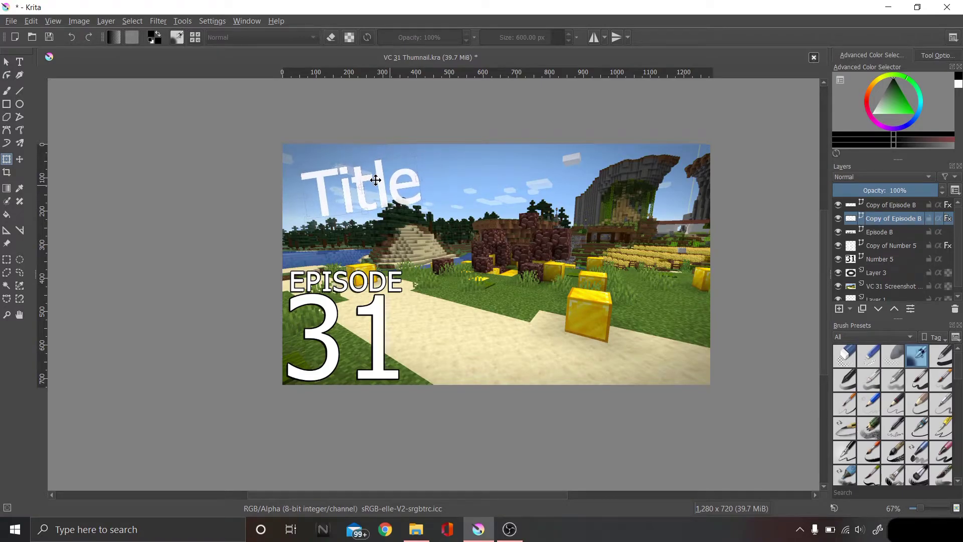
{"action": "left_click", "coordinate": [19, 259]}
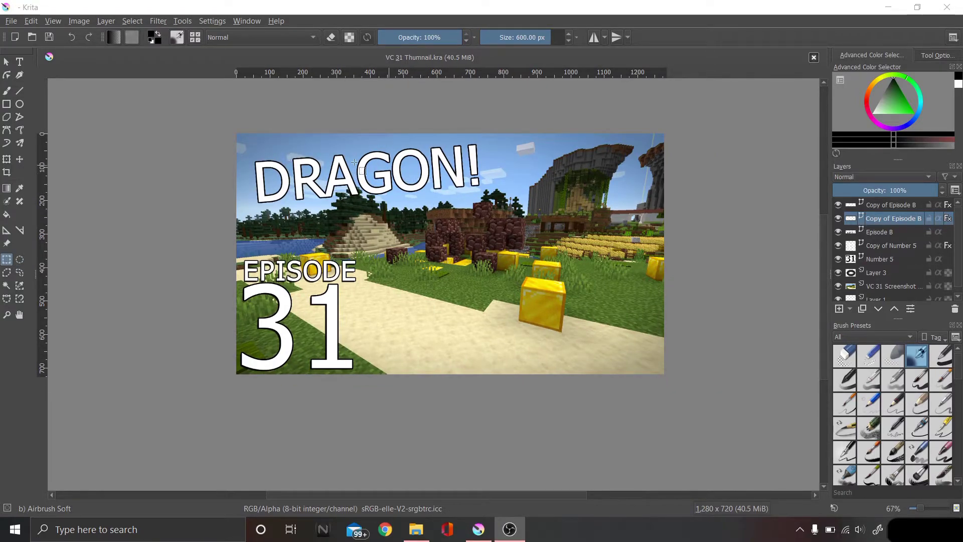
Step: Add a paint layer above the Episode B layer and prepare the Line tool with the Basic-5 Size Opacity brush at about 114 px
{"action": "left_click", "coordinate": [878, 232]}
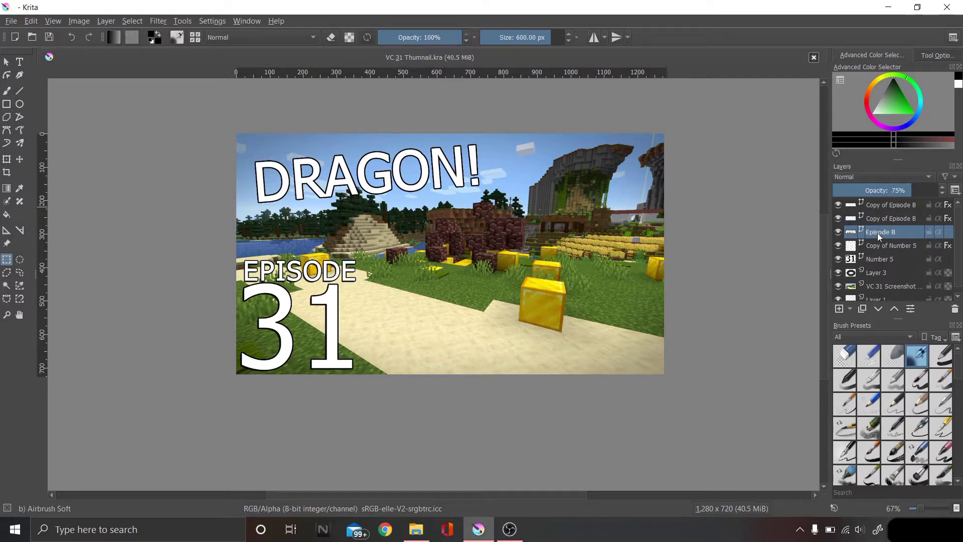
{"action": "left_click", "coordinate": [838, 308]}
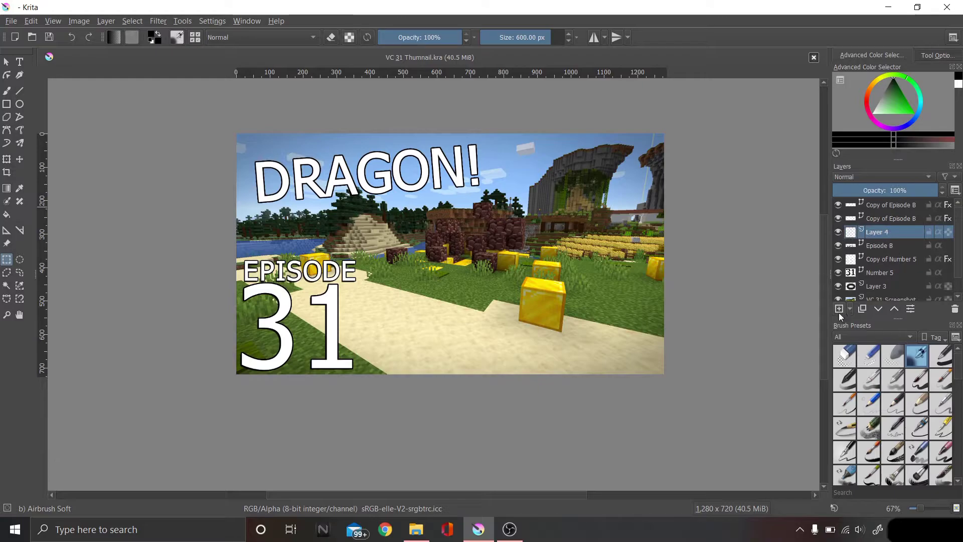
{"action": "left_click", "coordinate": [19, 92]}
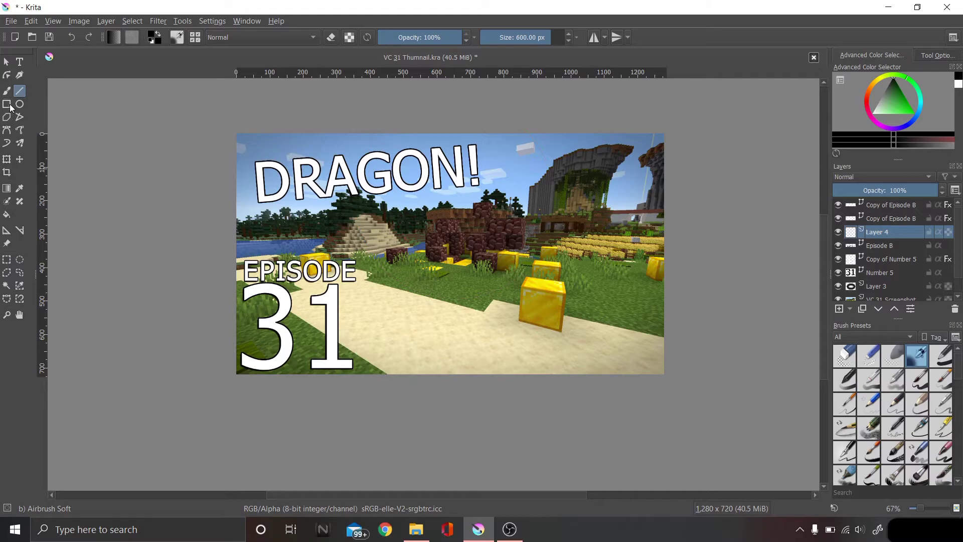
{"action": "left_click_drag", "start_coordinate": [390, 219], "coordinate": [524, 266]}
{"action": "key", "text": "ctrl+z"}
{"action": "right_click", "coordinate": [480, 229]}
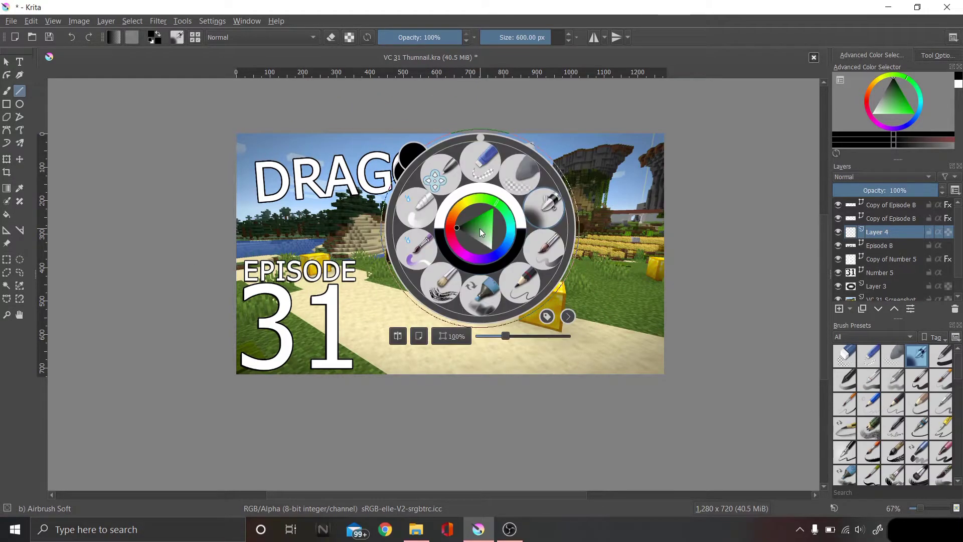
{"action": "left_click", "coordinate": [549, 252]}
{"action": "left_click_drag", "start_coordinate": [504, 38], "coordinate": [522, 37]}
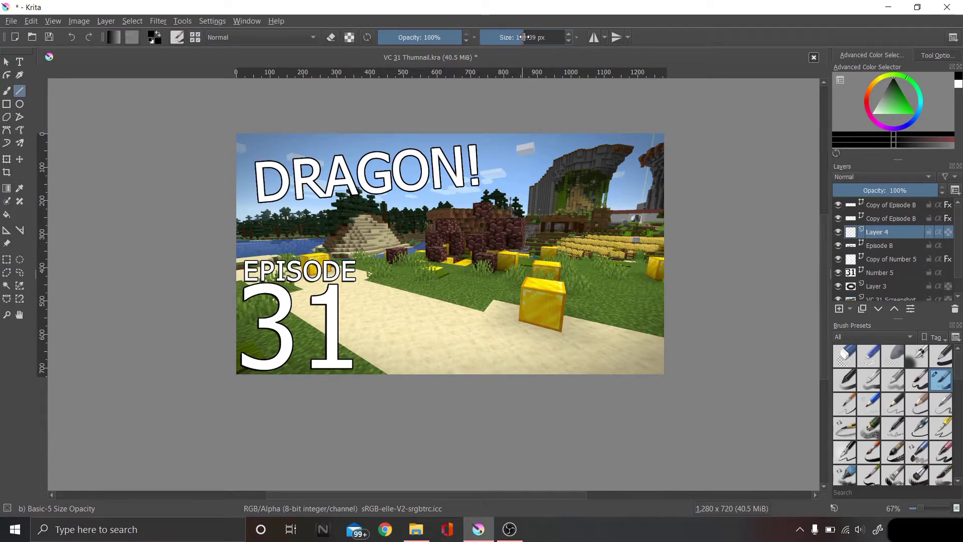
{"action": "left_click_drag", "start_coordinate": [523, 37], "coordinate": [520, 37]}
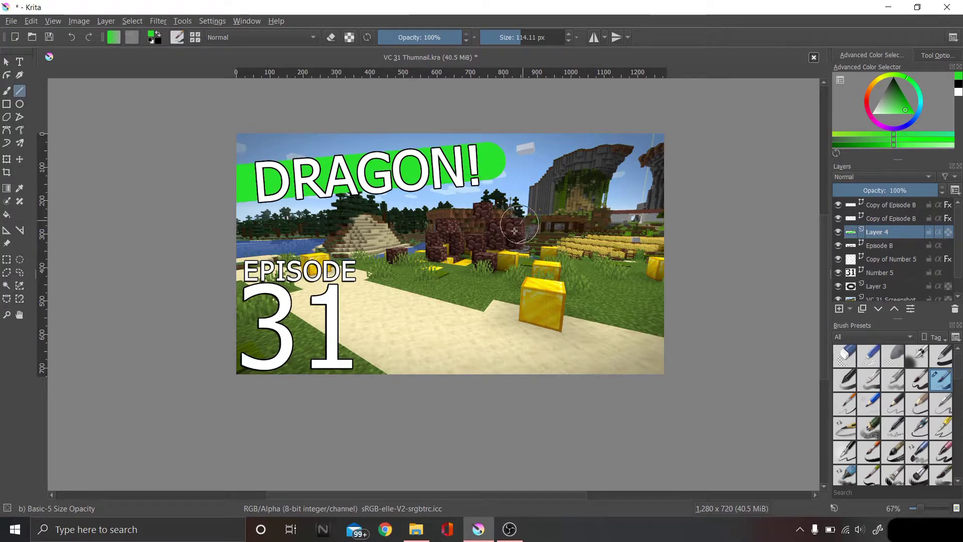
Step: Try another thick green line below the DRAGON! title, and undo it together with the green band behind the title
{"action": "left_click_drag", "start_coordinate": [522, 220], "coordinate": [477, 273]}
{"action": "key", "text": "ctrl+z"}
{"action": "key", "text": "ctrl+z"}
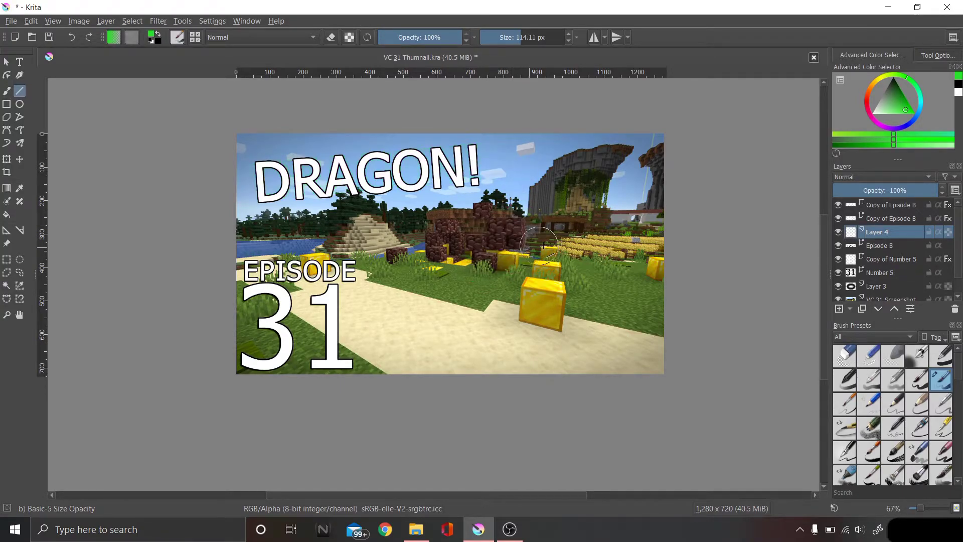
Step: Try a vector layer above Layer 4 with a straight line running behind the DRAGON! title as its banner
{"action": "left_click", "coordinate": [849, 309]}
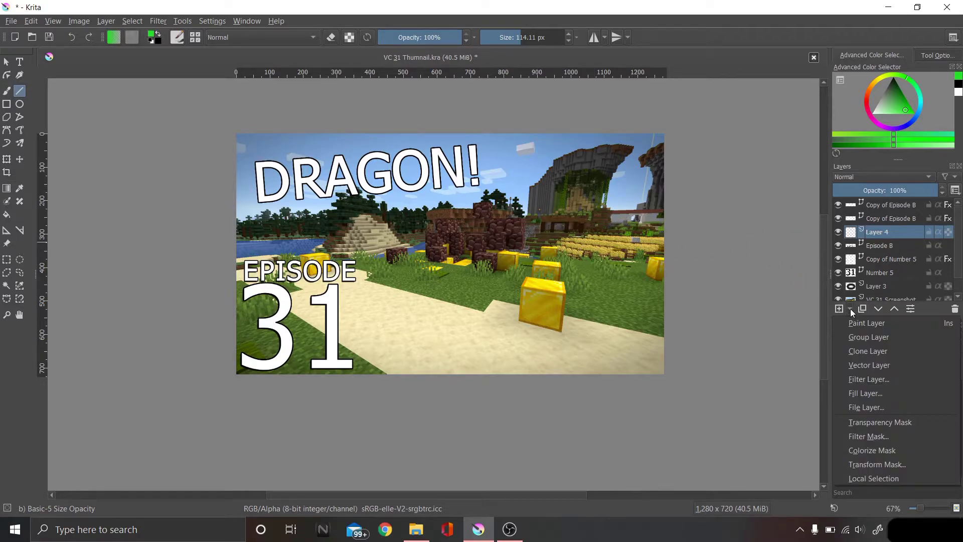
{"action": "left_click", "coordinate": [864, 365]}
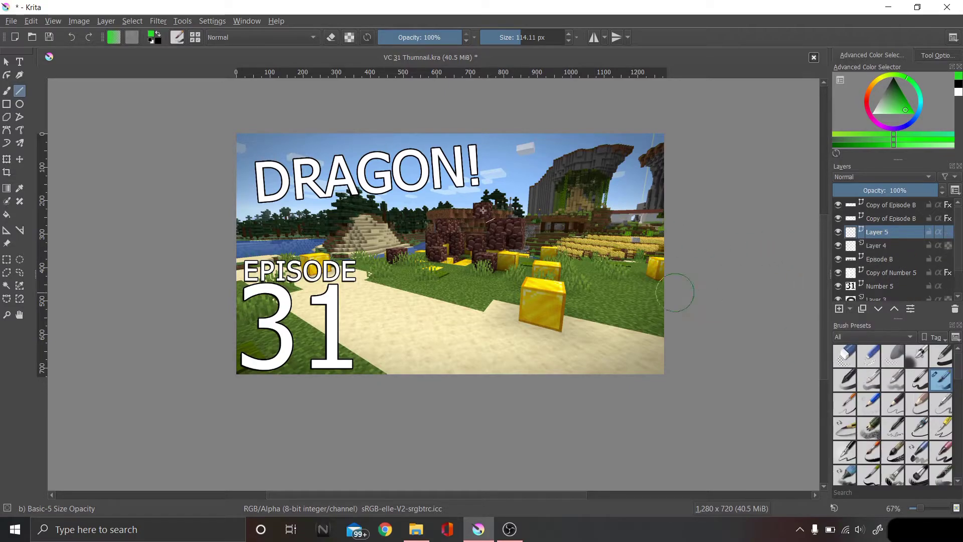
{"action": "left_click_drag", "start_coordinate": [486, 158], "coordinate": [243, 184]}
{"action": "key", "text": "ctrl+r"}
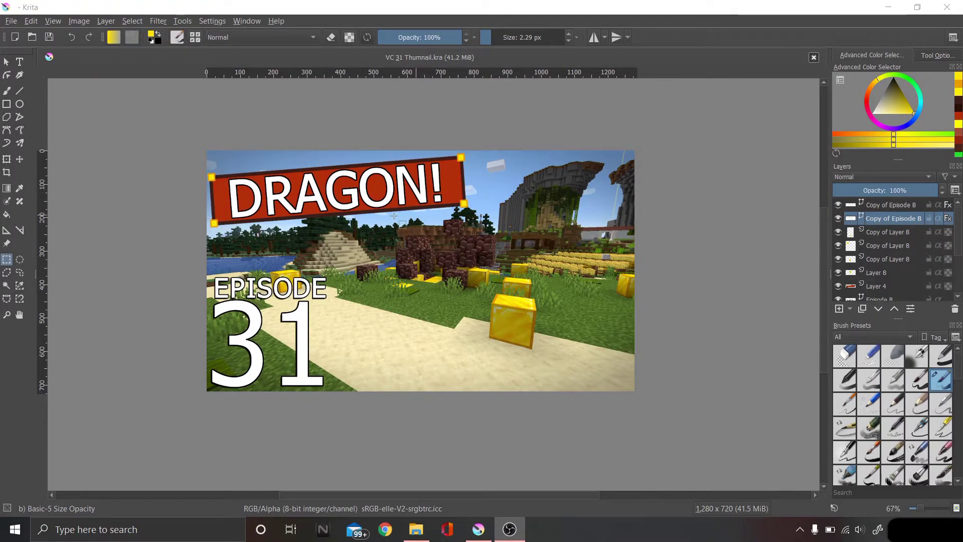
{"action": "scroll", "coordinate": [445, 246], "scroll_direction": "up", "scroll_amount": 4}
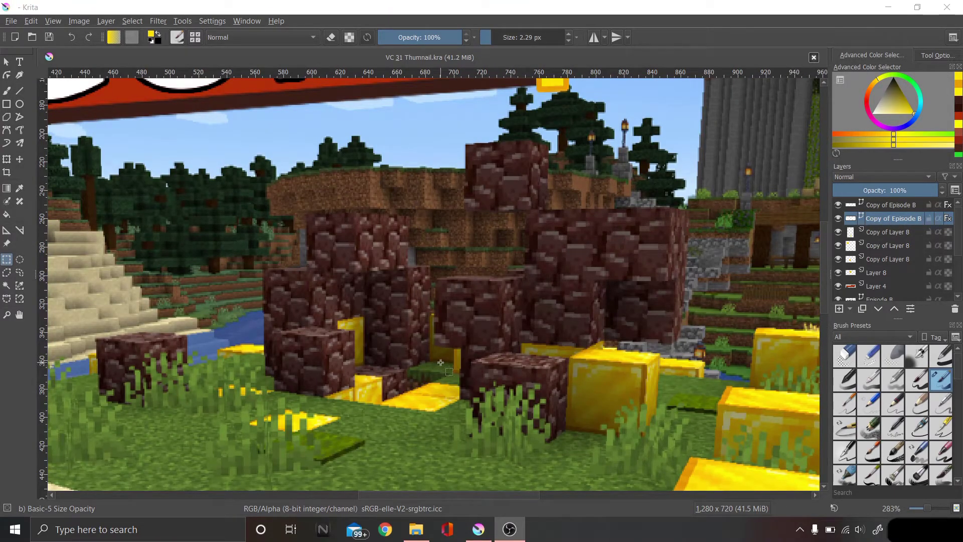
{"action": "scroll", "coordinate": [452, 327], "scroll_direction": "down", "scroll_amount": 3}
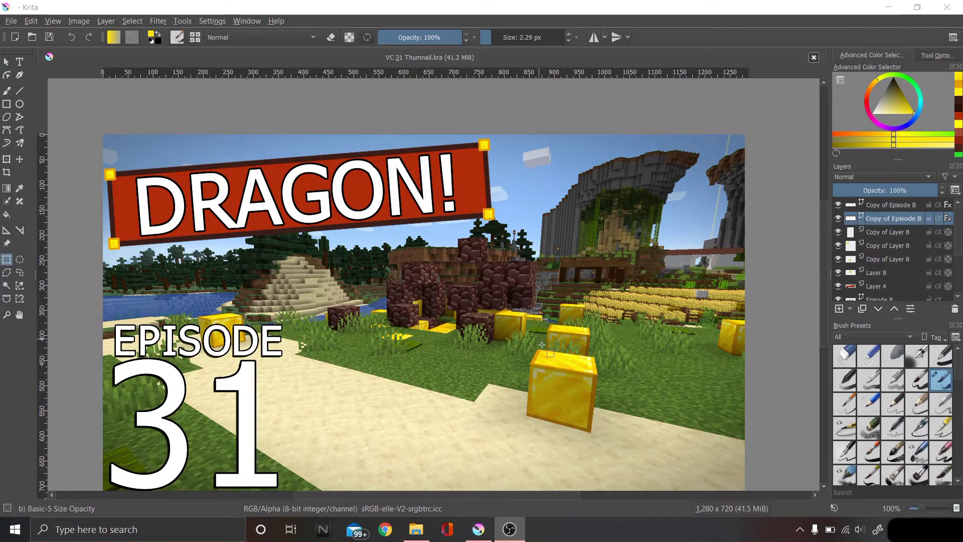
{"action": "scroll", "coordinate": [484, 288], "scroll_direction": "left", "scroll_amount": 2}
{"action": "scroll", "coordinate": [481, 283], "scroll_direction": "down", "scroll_amount": 1}
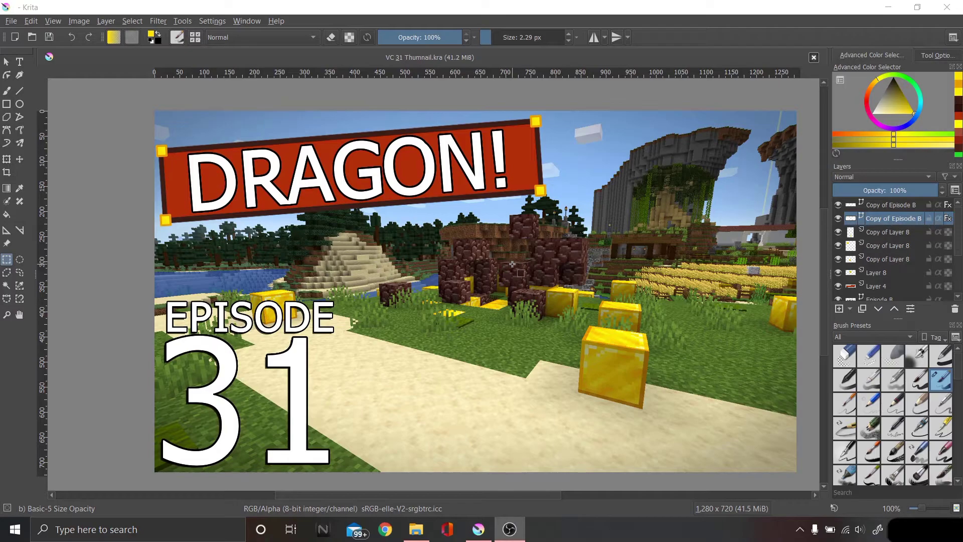
{"action": "scroll", "coordinate": [512, 263], "scroll_direction": "up", "scroll_amount": 4}
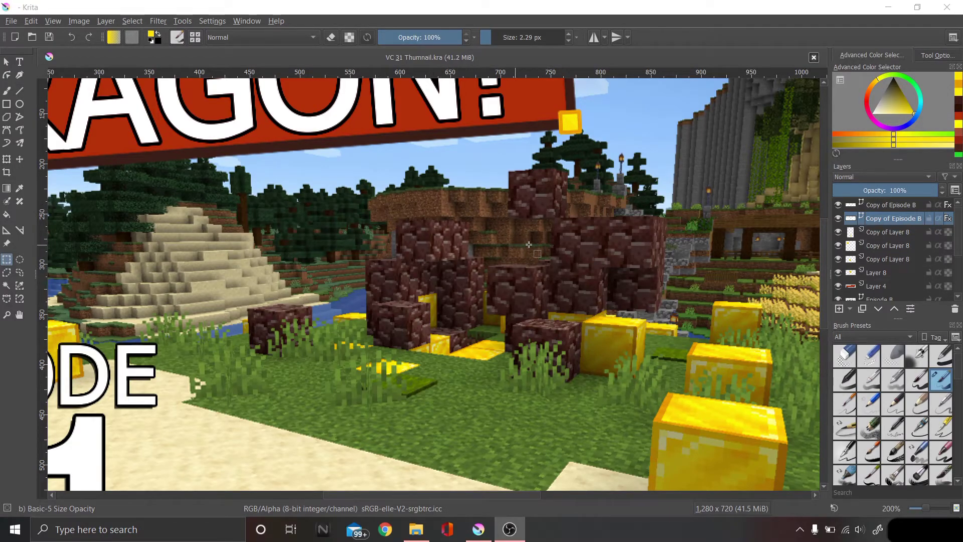
Step: Prepare the Line tool with white as the colour and a brush size of 4 px
{"action": "left_click", "coordinate": [20, 90]}
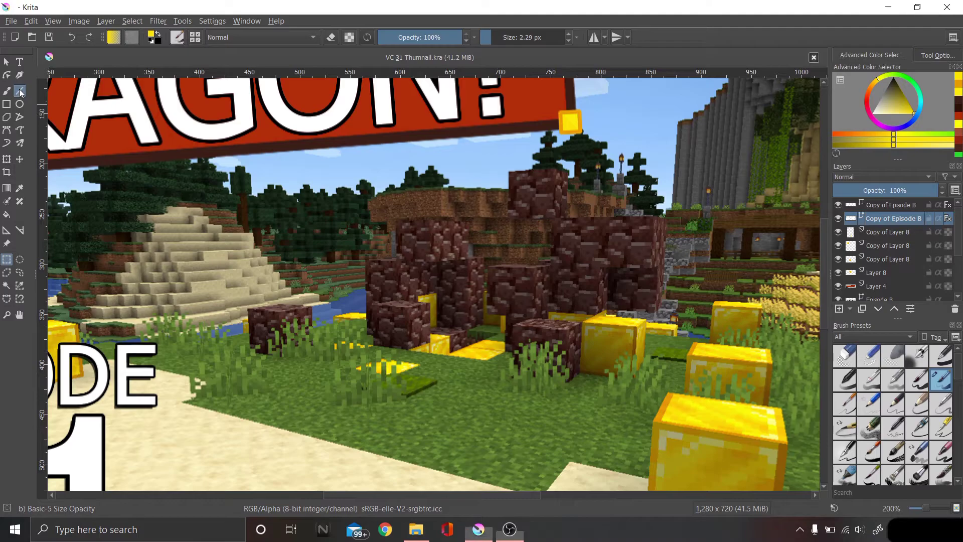
{"action": "right_click", "coordinate": [477, 193]}
{"action": "left_click", "coordinate": [474, 188]}
{"action": "left_click_drag", "start_coordinate": [475, 188], "coordinate": [508, 191]}
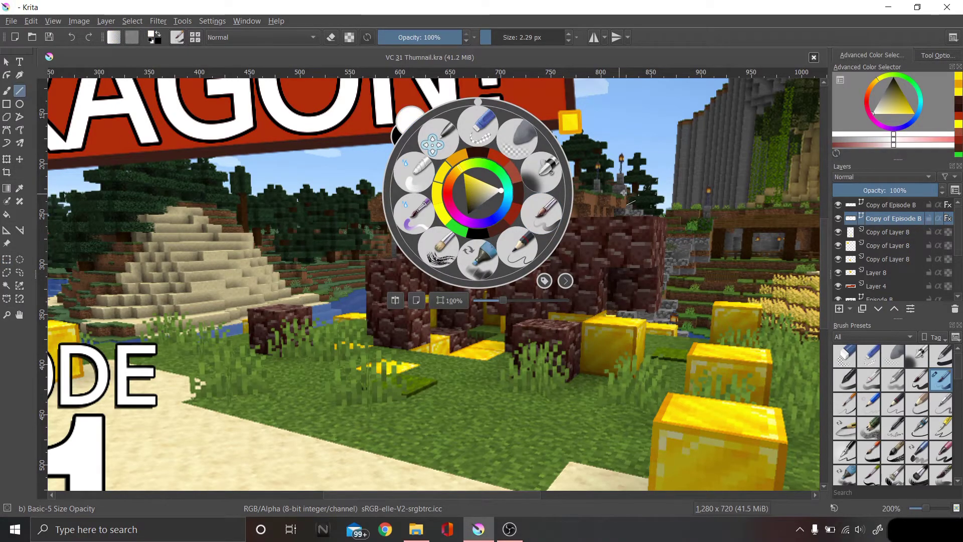
{"action": "scroll", "coordinate": [766, 189], "scroll_direction": "up", "scroll_amount": 1}
{"action": "scroll", "coordinate": [881, 251], "scroll_direction": "down", "scroll_amount": 2}
Step: Add a new paint layer directly above Layer 3, the vignette layer, for outlining the dark red blocks
{"action": "left_click", "coordinate": [881, 281]}
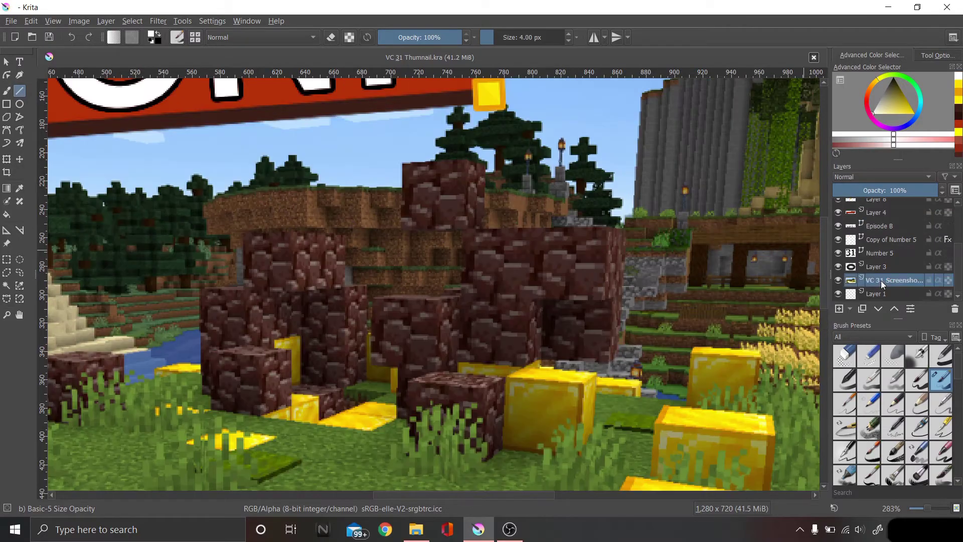
{"action": "key", "text": "Page_Up"}
{"action": "left_click", "coordinate": [842, 310]}
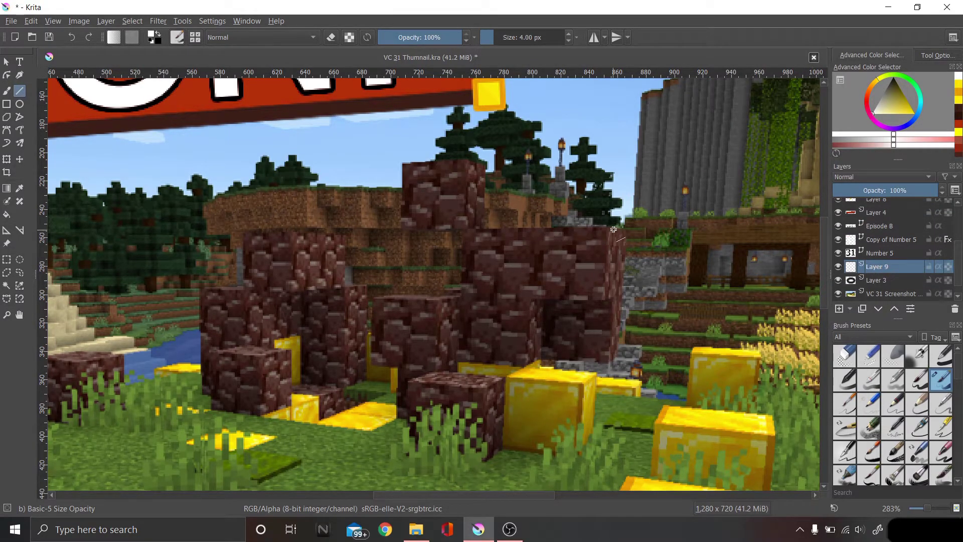
{"action": "scroll", "coordinate": [602, 215], "scroll_direction": "up", "scroll_amount": 6}
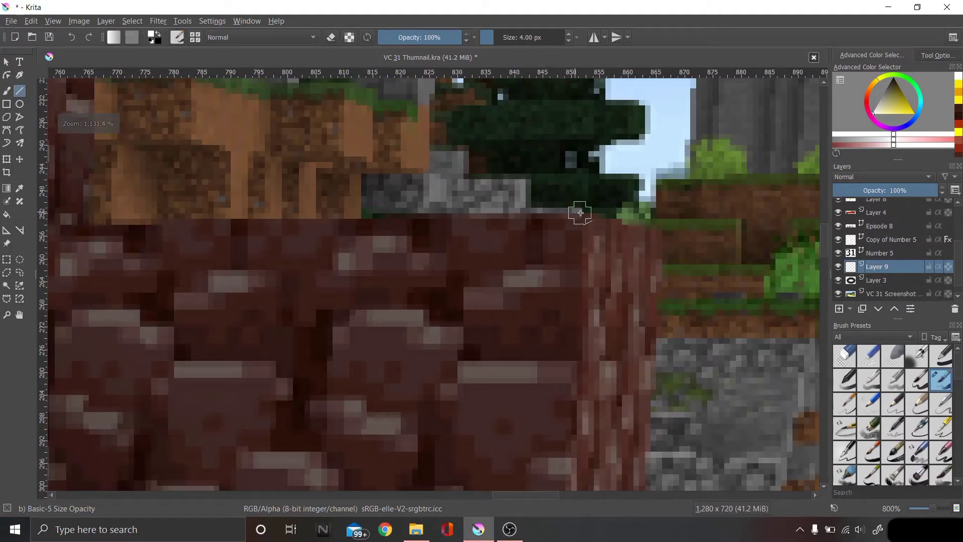
Step: Try a white 4 px line along the top edge of the widest dark red block wall
{"action": "left_click_drag", "start_coordinate": [580, 212], "coordinate": [85, 224]}
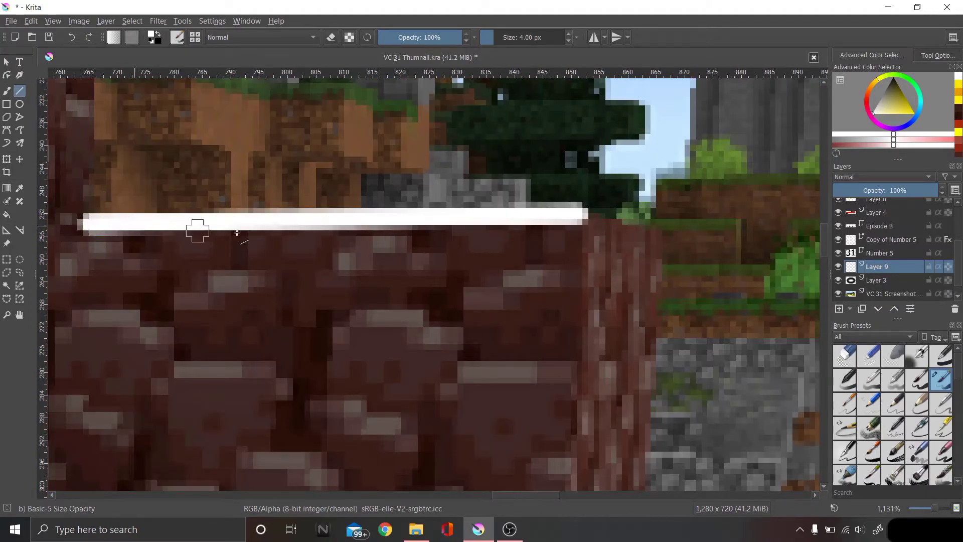
{"action": "scroll", "coordinate": [201, 226], "scroll_direction": "down", "scroll_amount": 6}
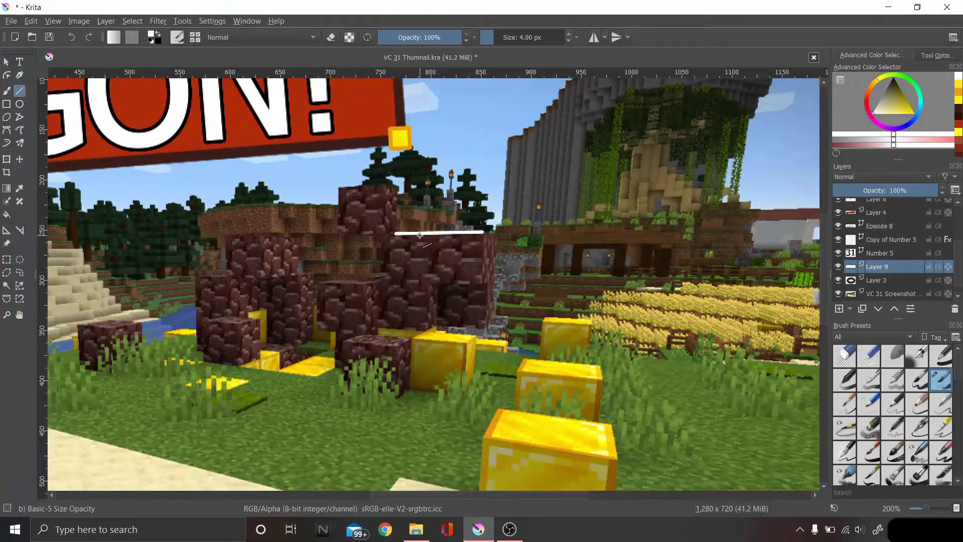
{"action": "scroll", "coordinate": [426, 235], "scroll_direction": "up", "scroll_amount": 2}
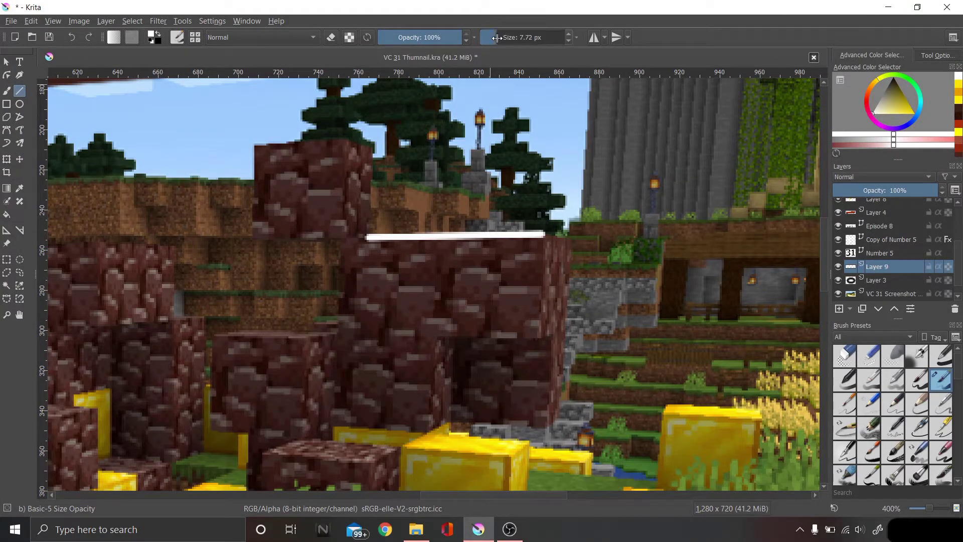
Step: Replace the white line along the top edge of the widest dark red block wall with a 3 px one
{"action": "double_click", "coordinate": [497, 37]}
{"action": "type", "text": "3"}
{"action": "key", "text": "Return"}
{"action": "key", "text": "ctrl+z"}
{"action": "scroll", "coordinate": [505, 234], "scroll_direction": "up", "scroll_amount": 2}
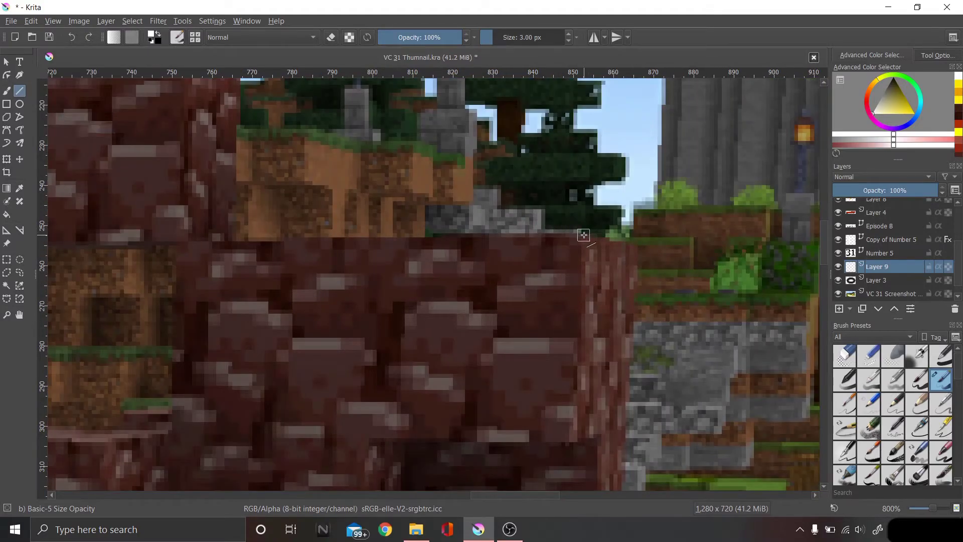
{"action": "left_click_drag", "start_coordinate": [582, 235], "coordinate": [229, 241]}
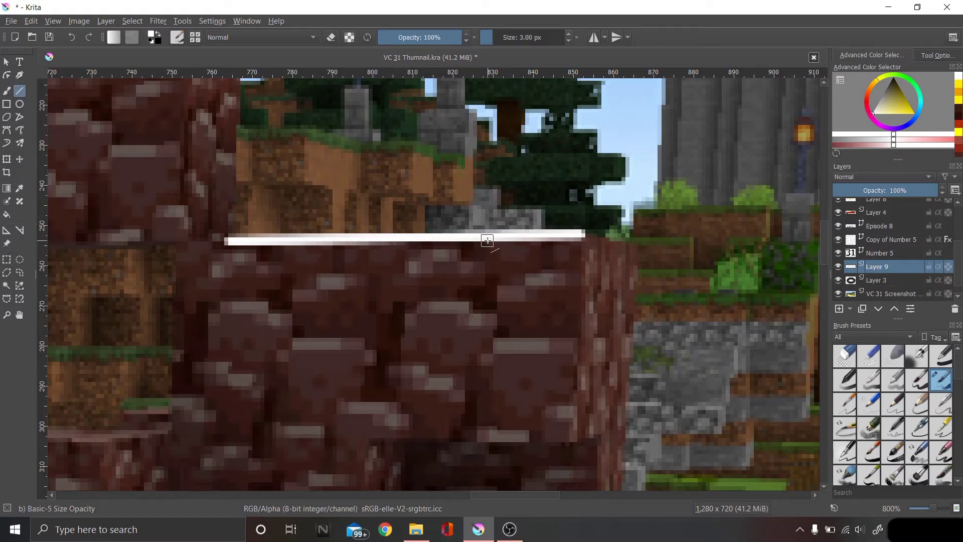
{"action": "scroll", "coordinate": [392, 238], "scroll_direction": "down", "scroll_amount": 3}
{"action": "scroll", "coordinate": [392, 239], "scroll_direction": "down", "scroll_amount": 1}
{"action": "scroll", "coordinate": [401, 241], "scroll_direction": "down", "scroll_amount": 2}
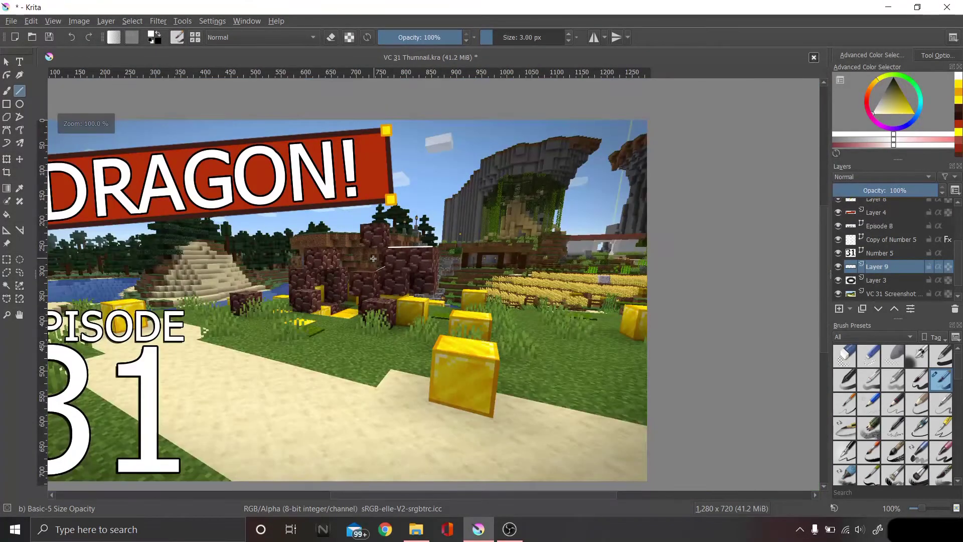
{"action": "scroll", "coordinate": [427, 245], "scroll_direction": "up", "scroll_amount": 2}
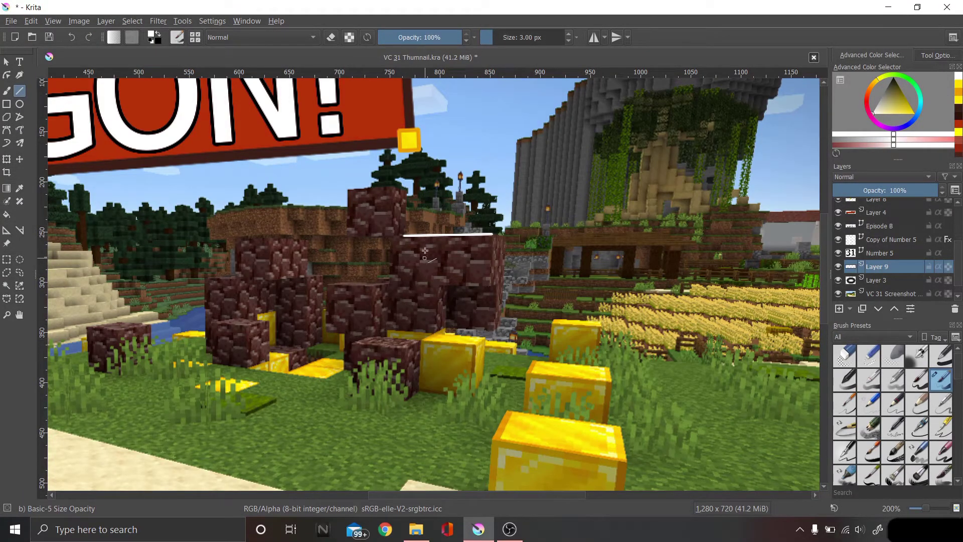
{"action": "scroll", "coordinate": [274, 273], "scroll_direction": "down", "scroll_amount": 2}
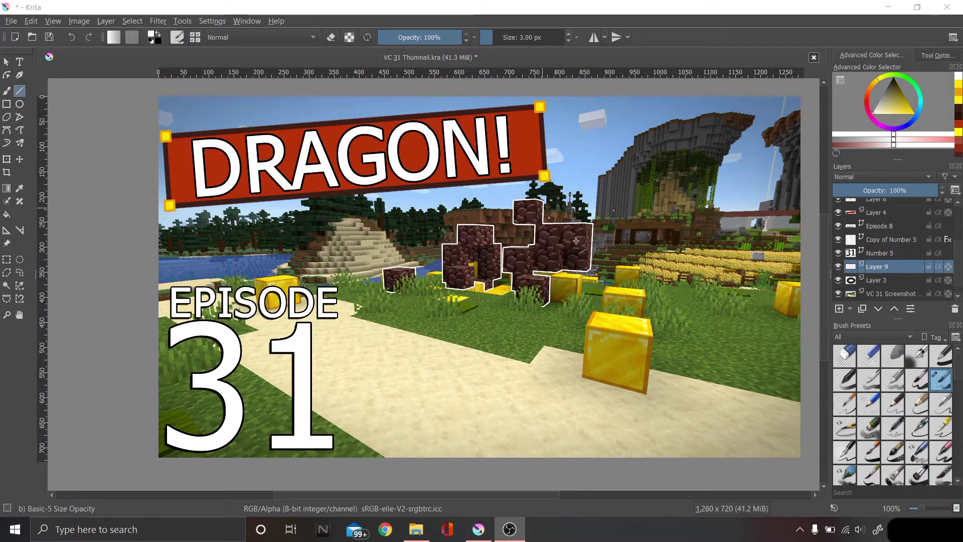
Step: Set the opacity of Layer 9, which holds the white block outlines, to 70%
{"action": "left_click_drag", "start_coordinate": [917, 192], "coordinate": [898, 191]}
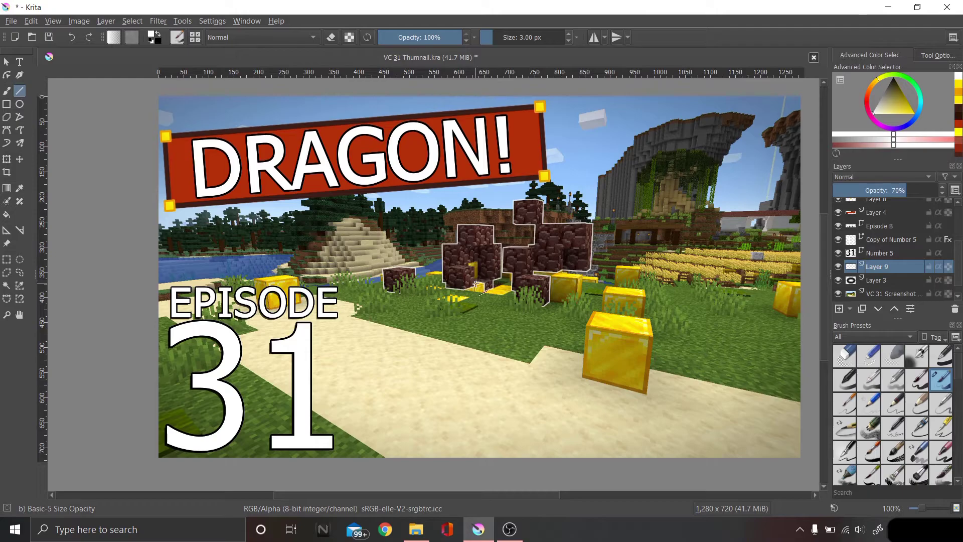
{"action": "scroll", "coordinate": [490, 270], "scroll_direction": "up", "scroll_amount": 8}
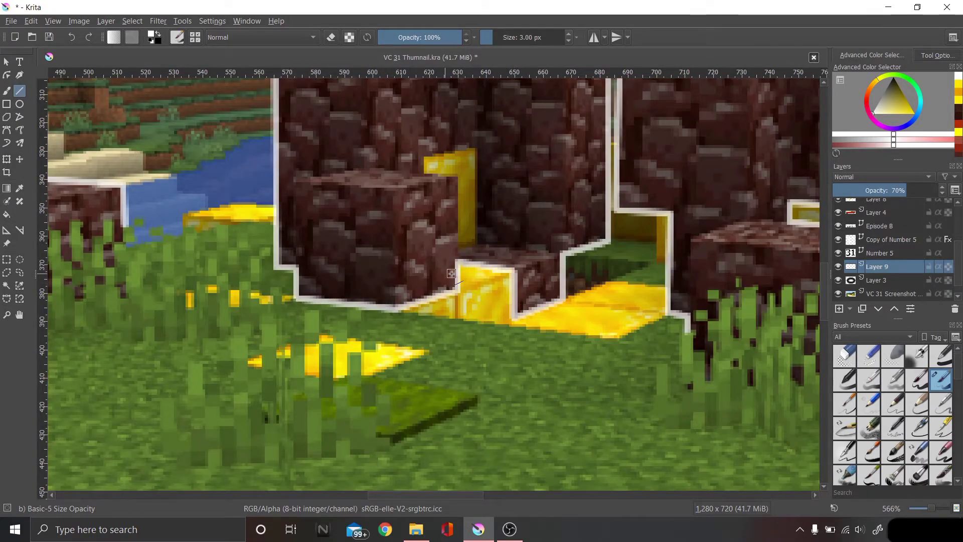
{"action": "scroll", "coordinate": [467, 269], "scroll_direction": "down", "scroll_amount": 8}
{"action": "scroll", "coordinate": [573, 190], "scroll_direction": "up", "scroll_amount": 1}
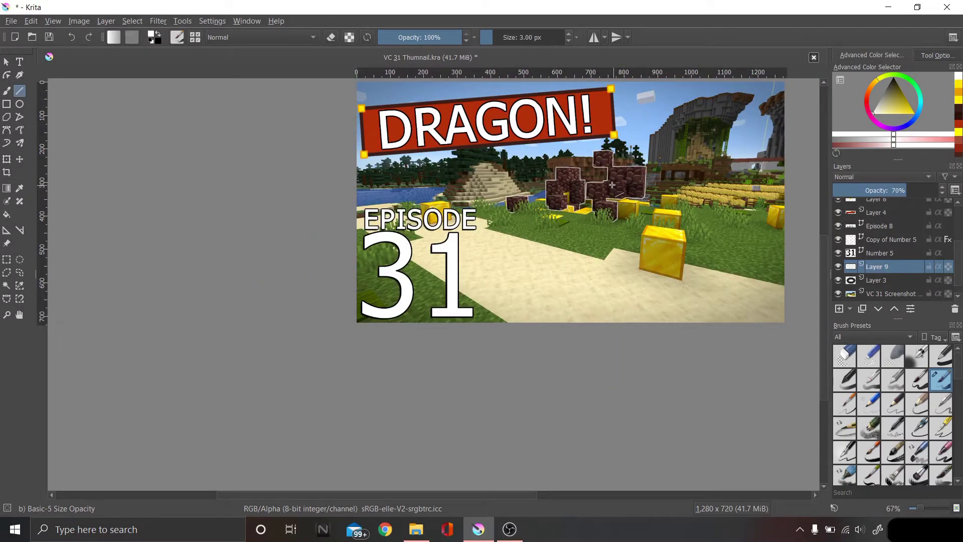
{"action": "left_click_drag", "start_coordinate": [569, 193], "coordinate": [538, 237]}
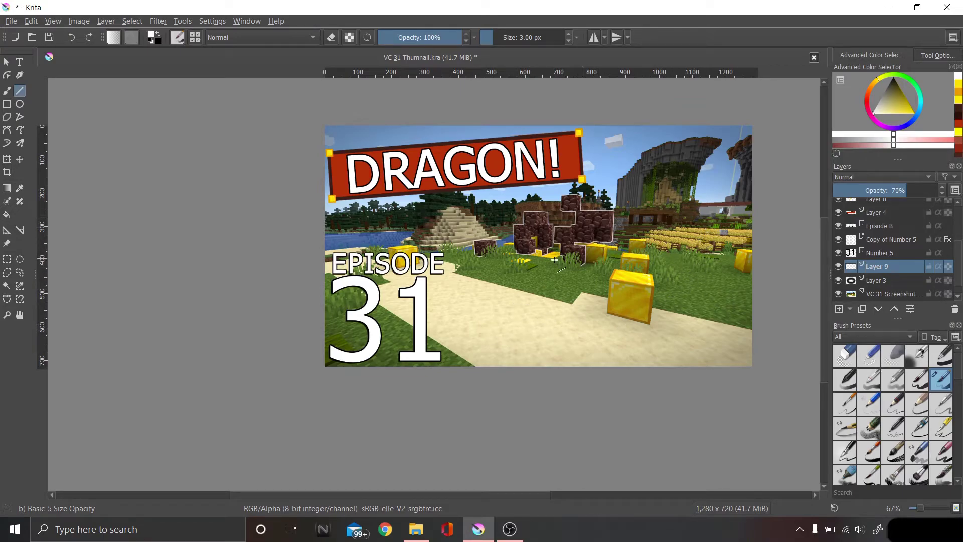
Step: Switch to Nova Skin in the browser and pose the character with body at -20 and -3, head at -11, 24 and -6, arms hanging
{"action": "key", "text": "alt+Tab"}
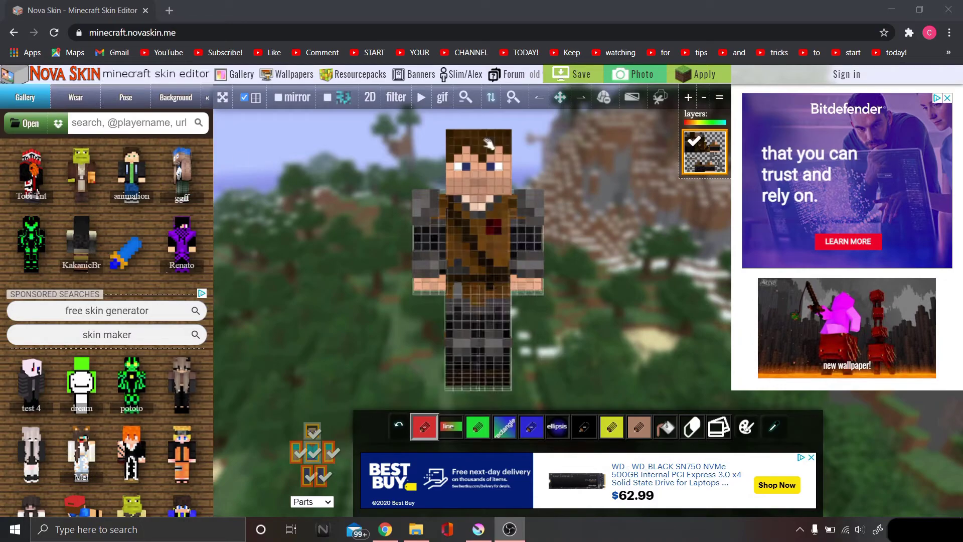
{"action": "left_click", "coordinate": [132, 103]}
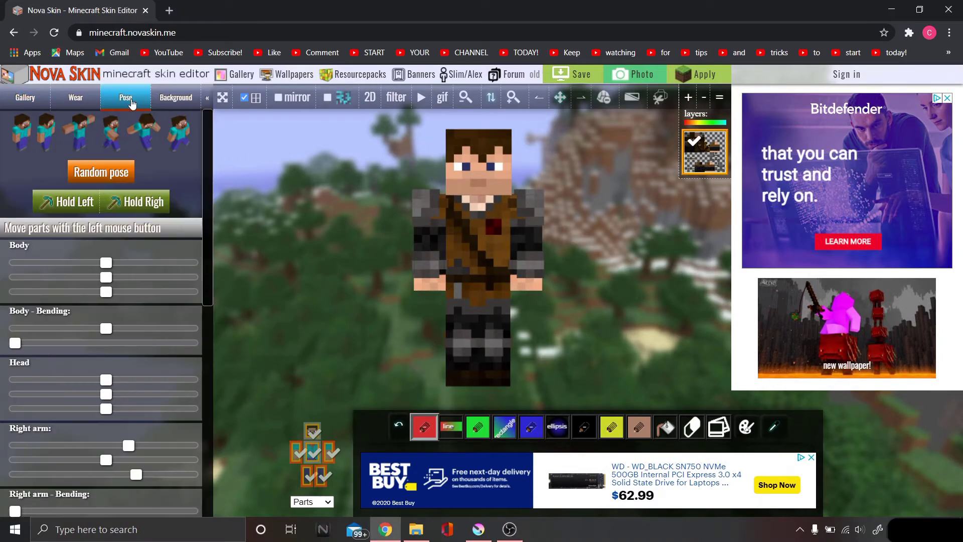
{"action": "left_click", "coordinate": [77, 137]}
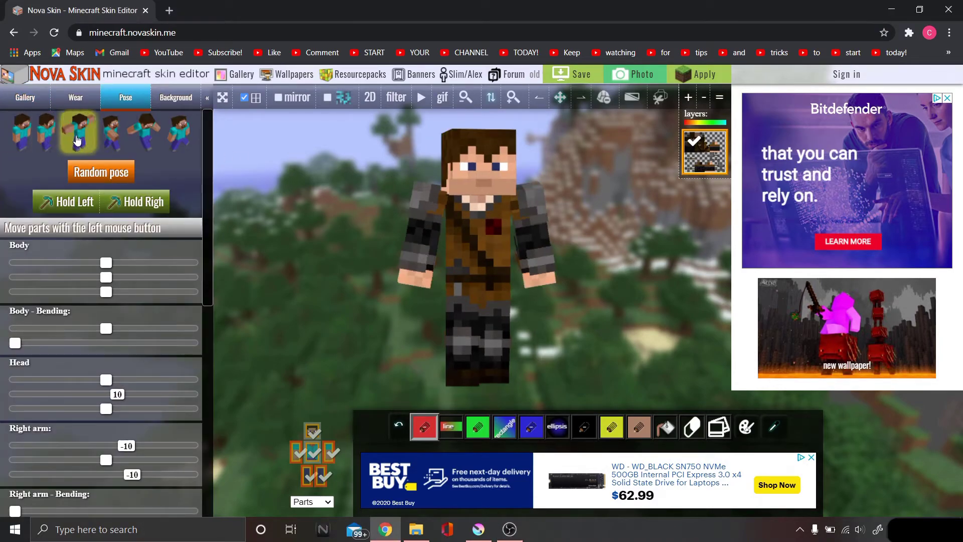
{"action": "left_click", "coordinate": [111, 138]}
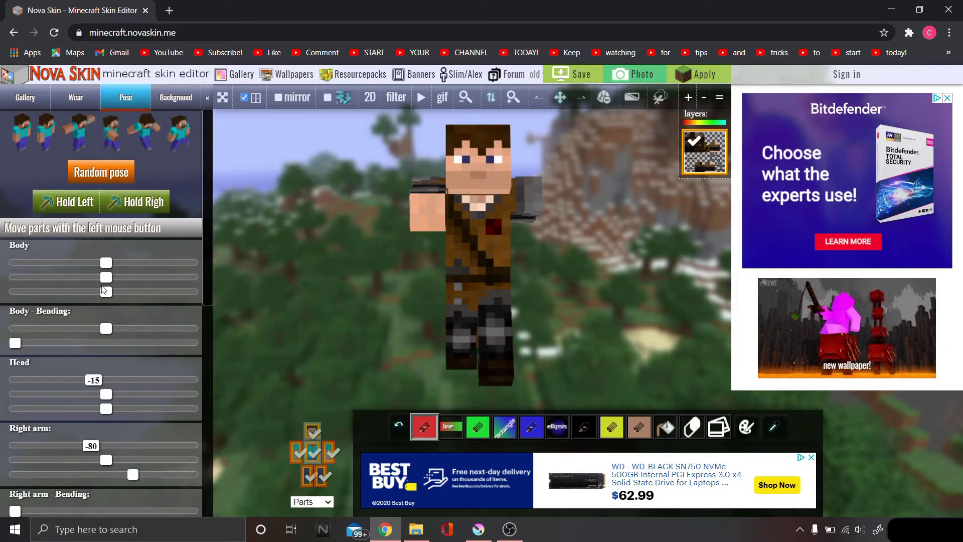
{"action": "left_click_drag", "start_coordinate": [93, 379], "coordinate": [157, 381]}
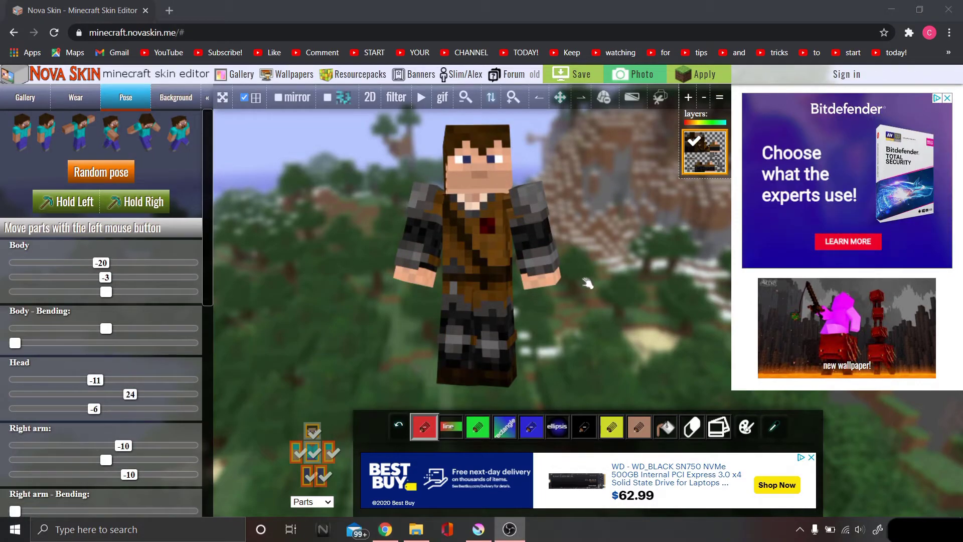
Step: Take a photo of the posed character and bring it into the Krita thumbnail as the top layer, download (1).png
{"action": "left_click", "coordinate": [634, 75]}
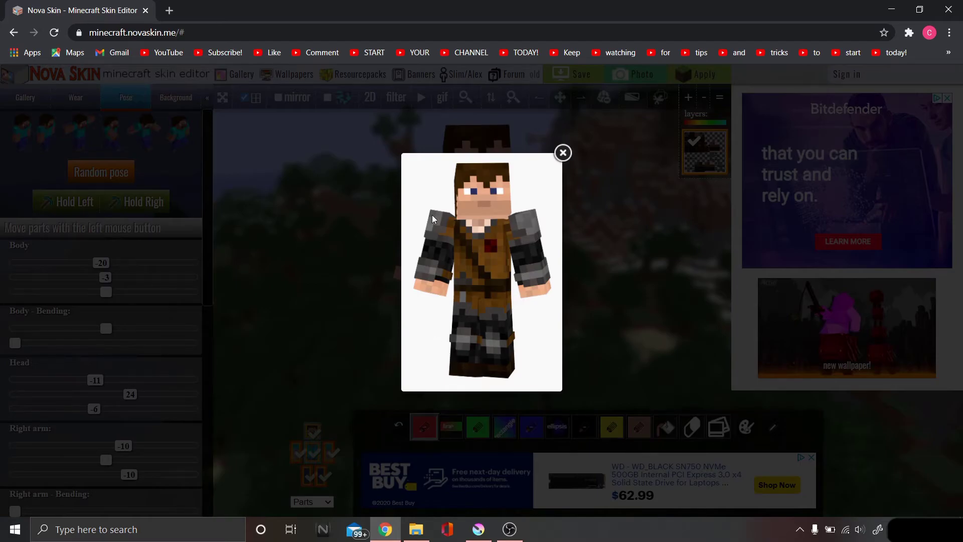
{"action": "right_click", "coordinate": [489, 231]}
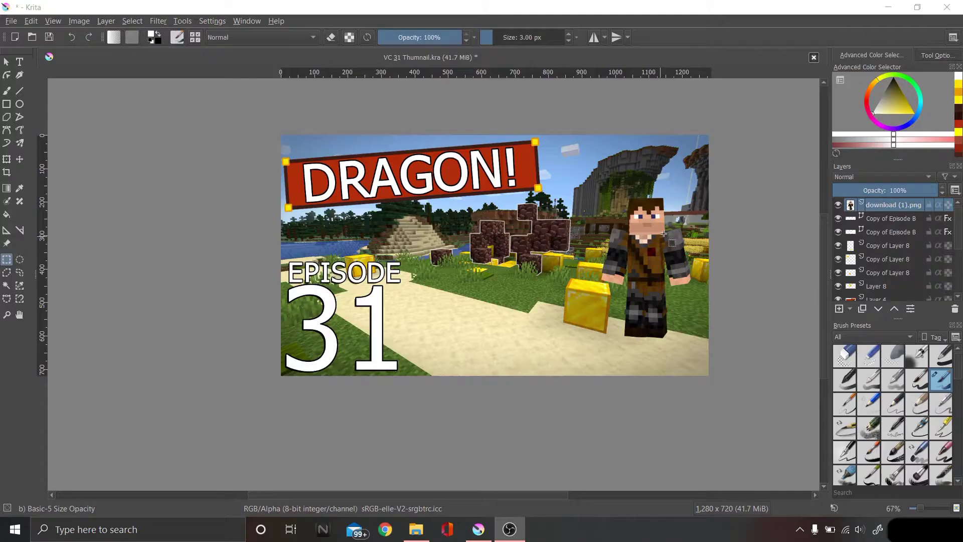
{"action": "left_click", "coordinate": [838, 205]}
{"action": "left_click", "coordinate": [839, 206]}
Step: Enlarge the character image slightly and place it beside the large gold block in the foreground
{"action": "left_click", "coordinate": [7, 159]}
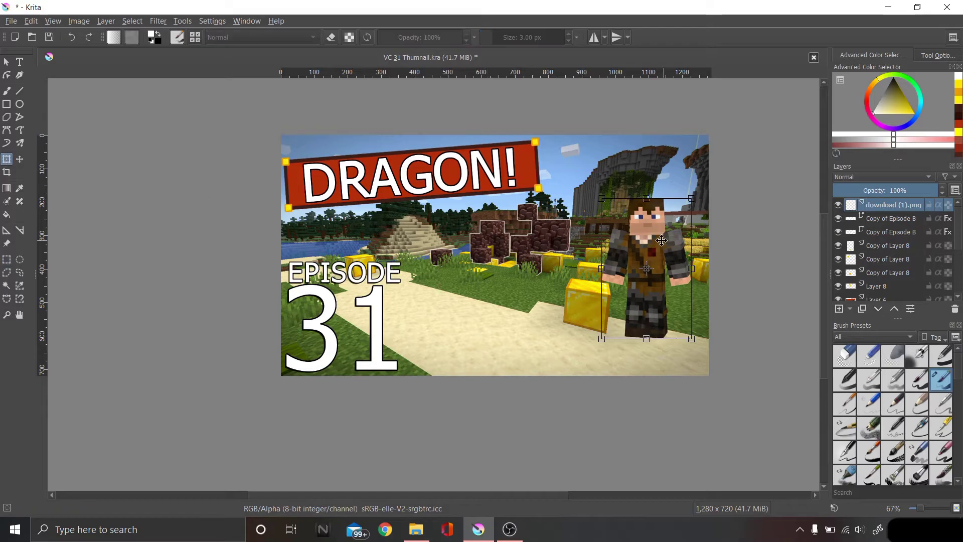
{"action": "left_click_drag", "start_coordinate": [602, 198], "coordinate": [575, 205]}
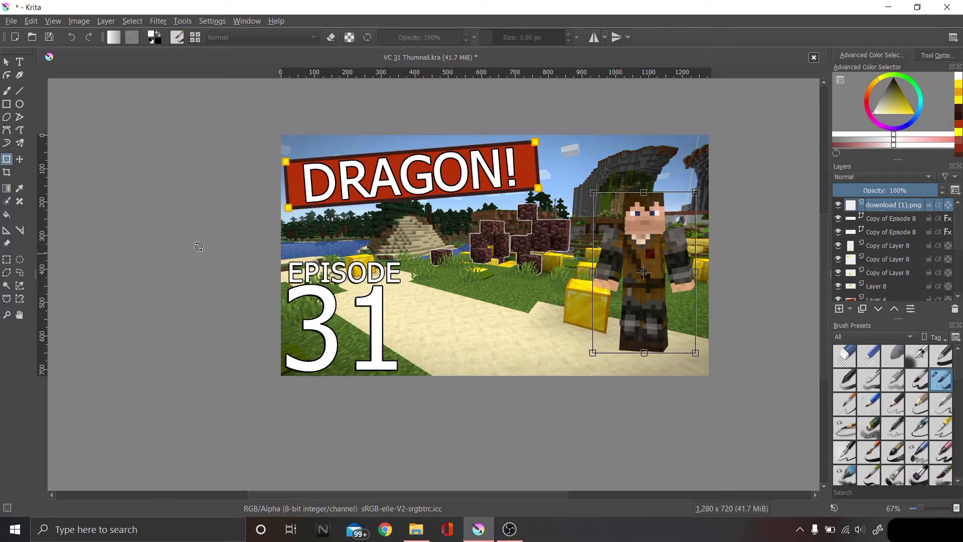
{"action": "left_click", "coordinate": [6, 260]}
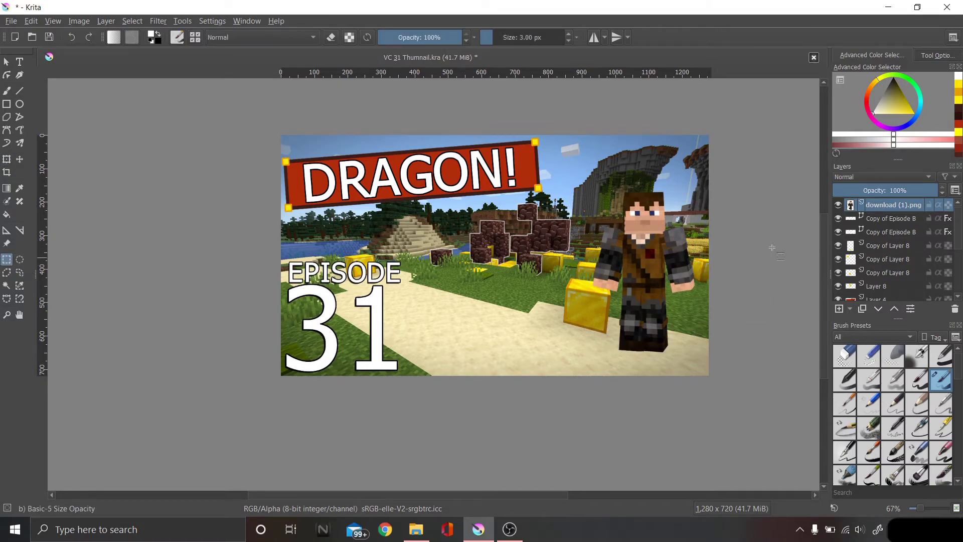
Step: Add a new paint layer above the character image and activate the Line tool for its white outline
{"action": "left_click", "coordinate": [839, 309]}
{"action": "key", "text": "v"}
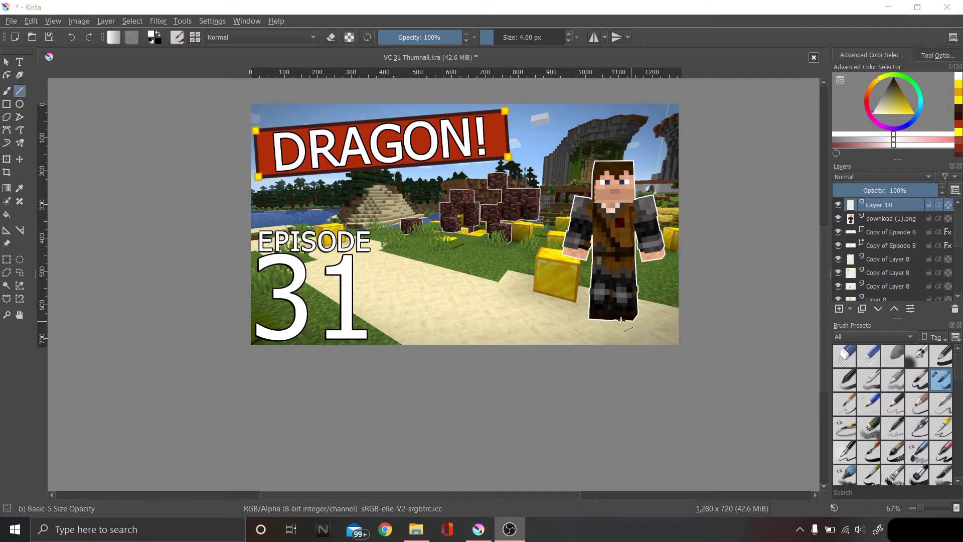
Step: Add a paint layer directly beneath the character image and choose the Airbrush Soft brush with black for a shadow
{"action": "left_click", "coordinate": [879, 234]}
{"action": "left_click", "coordinate": [838, 309]}
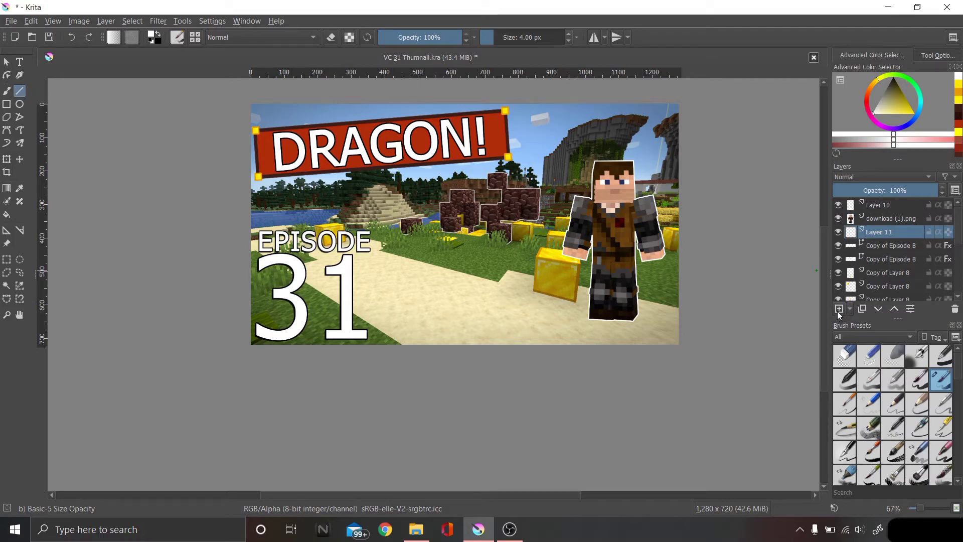
{"action": "right_click", "coordinate": [509, 232]}
{"action": "left_click", "coordinate": [577, 217]}
{"action": "mouse_move", "coordinate": [522, 230]}
{"action": "left_mouse_down"}
{"action": "mouse_move", "coordinate": [494, 254]}
{"action": "mouse_move", "coordinate": [522, 247]}
{"action": "left_mouse_up"}
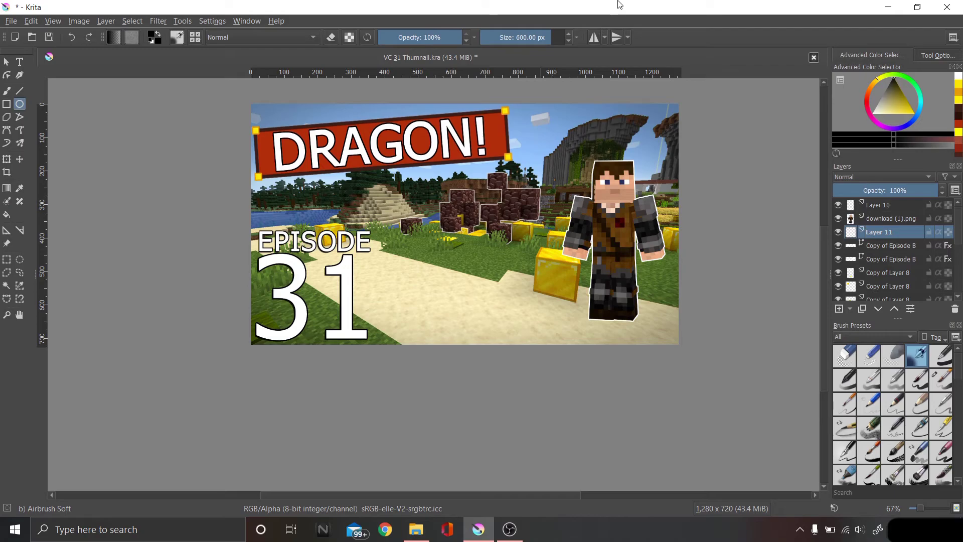
Step: Draw a soft black ellipse under the character's feet with a brush about 110 px wide, and set its layer opacity to 30%
{"action": "left_click_drag", "start_coordinate": [538, 36], "coordinate": [517, 37]}
{"action": "left_click_drag", "start_coordinate": [640, 311], "coordinate": [591, 320]}
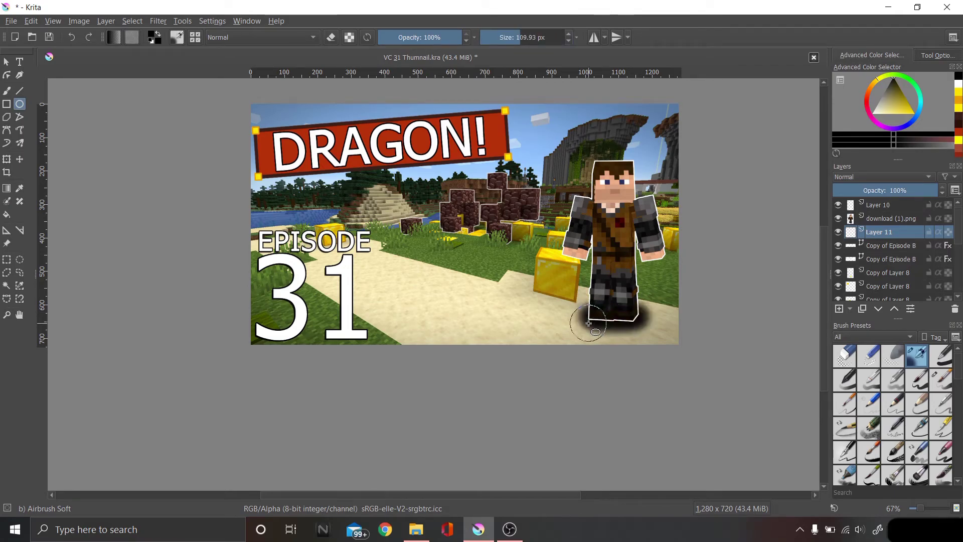
{"action": "left_click", "coordinate": [7, 160]}
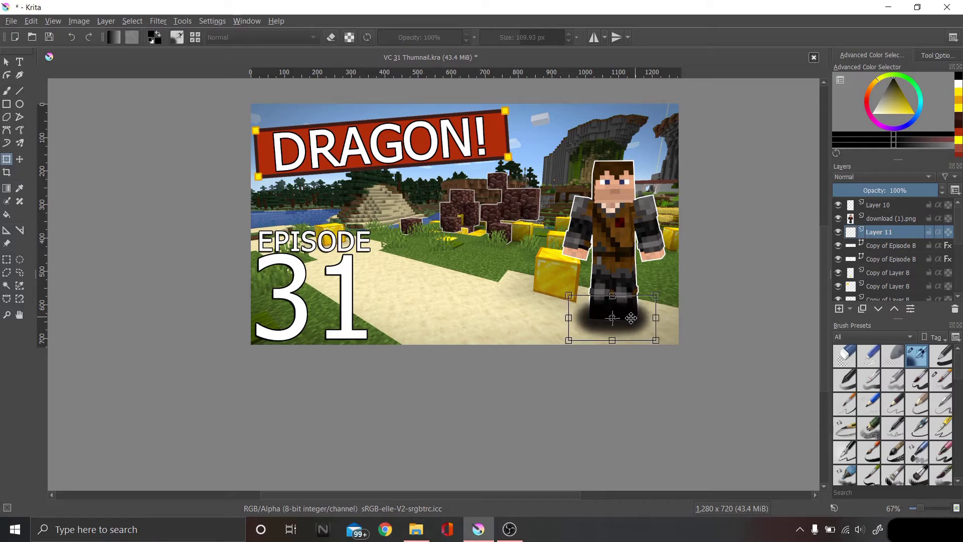
{"action": "key", "text": "ctrl+r"}
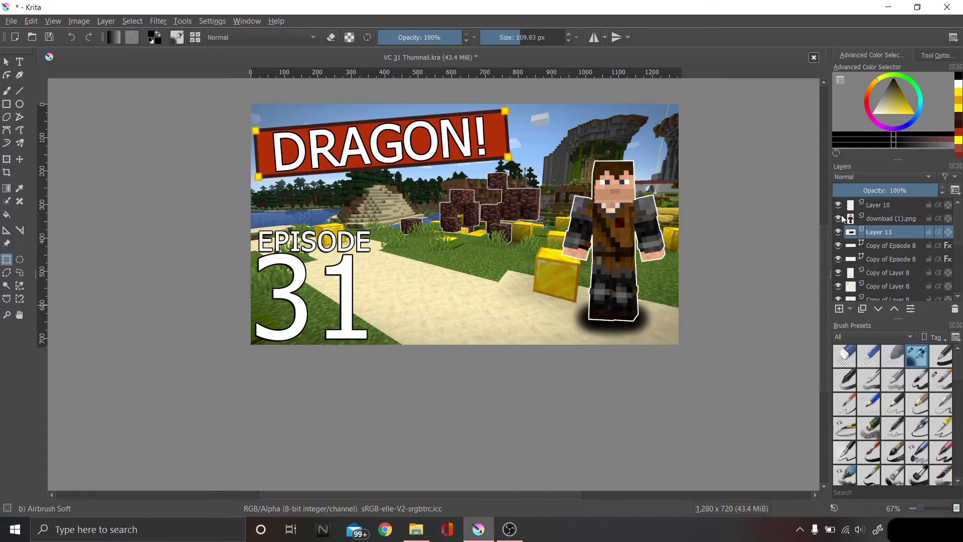
{"action": "left_click_drag", "start_coordinate": [901, 190], "coordinate": [865, 192]}
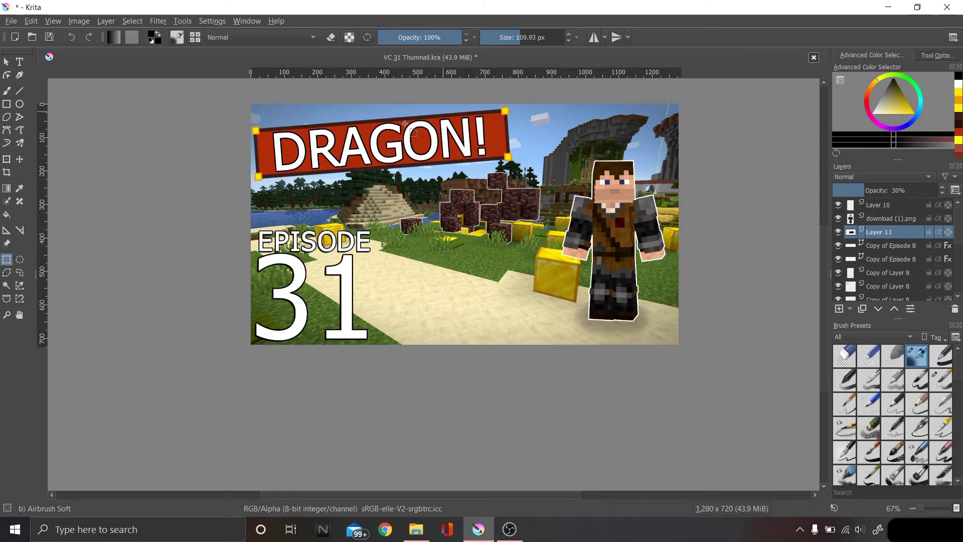
Step: Export the thumbnail as the PNG image VC 31 Thumbnail in the VC 31 pic folder
{"action": "left_click", "coordinate": [11, 21]}
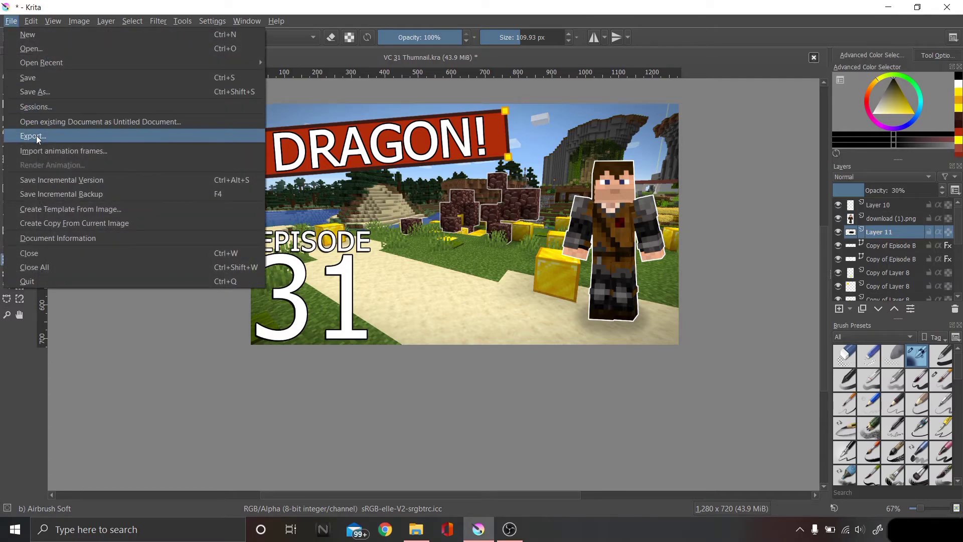
{"action": "left_click", "coordinate": [37, 137]}
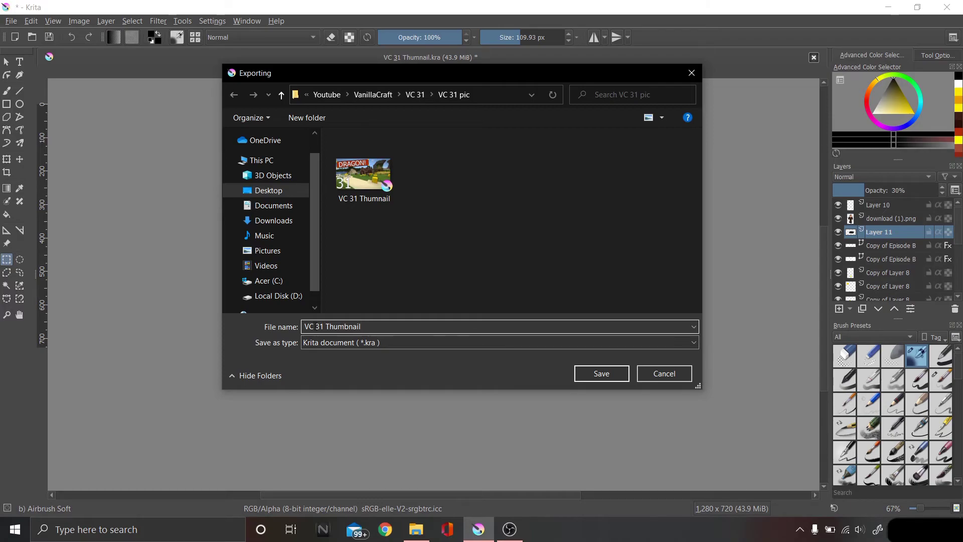
{"action": "left_click", "coordinate": [341, 345]}
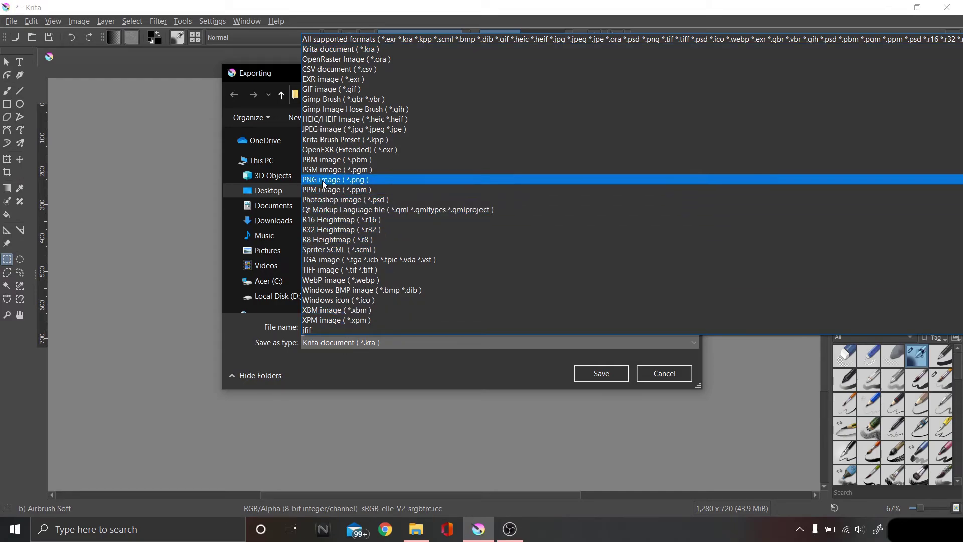
{"action": "left_click", "coordinate": [323, 180]}
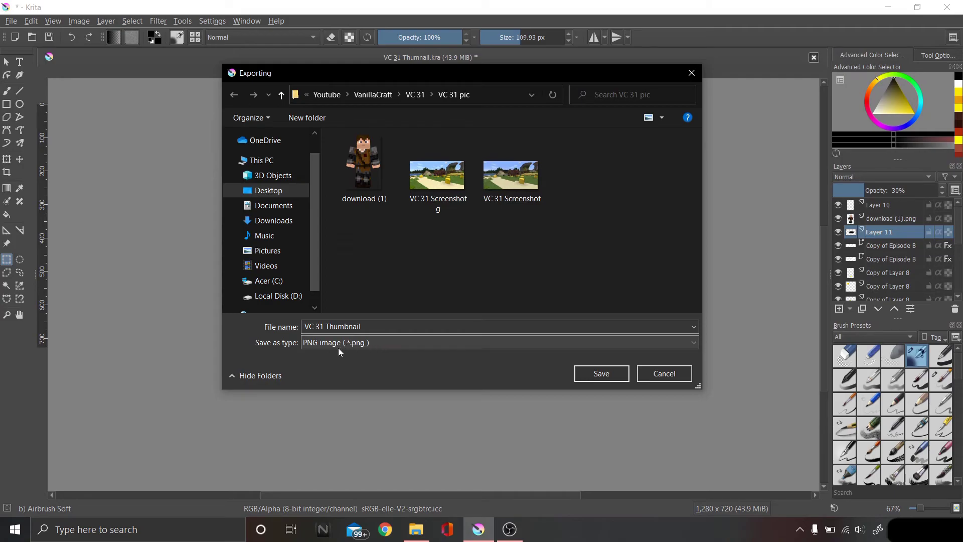
{"action": "left_click", "coordinate": [598, 374]}
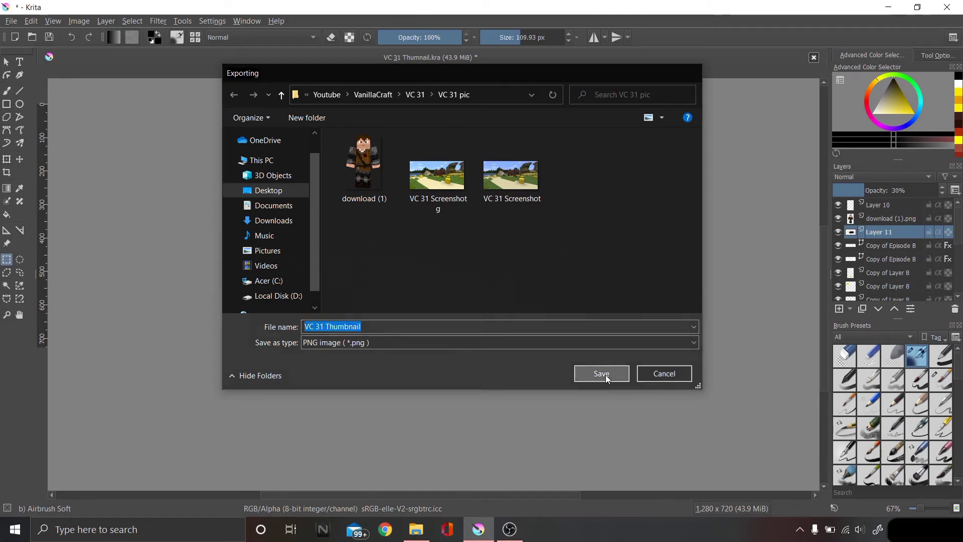
{"action": "left_click", "coordinate": [638, 422]}
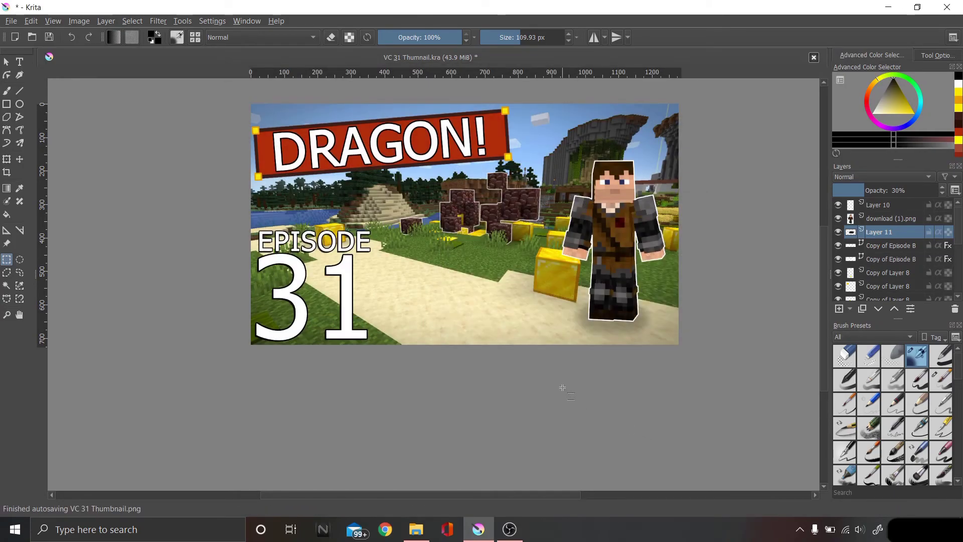